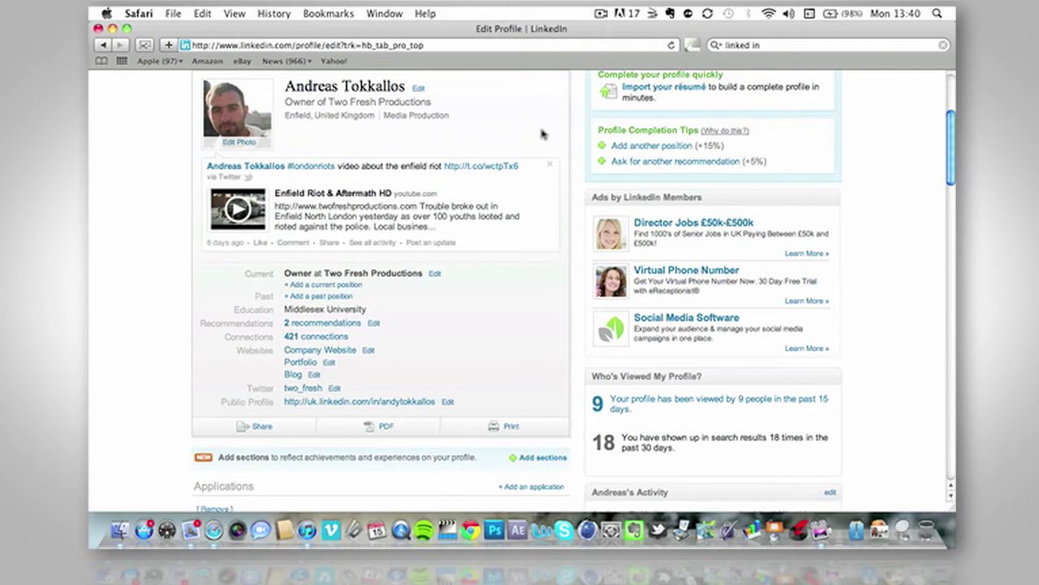
# Scroll down the Edit Profile page to the Applications section showing the 2011 Showreel
pyautogui.scroll(-1, 543, 136)
pyautogui.scroll(-5, 543, 136)
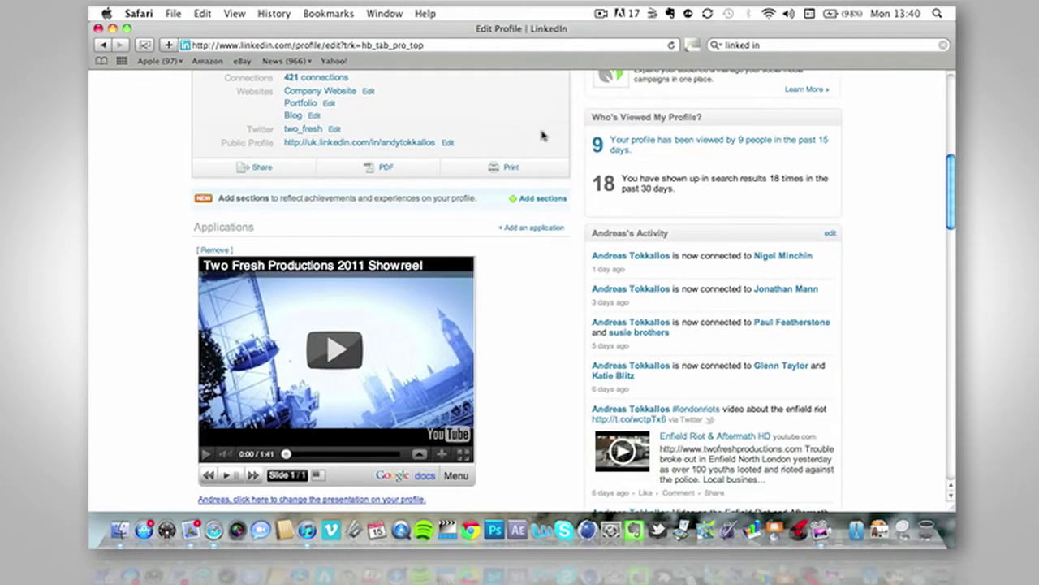
pyautogui.scroll(-2, 542, 136)
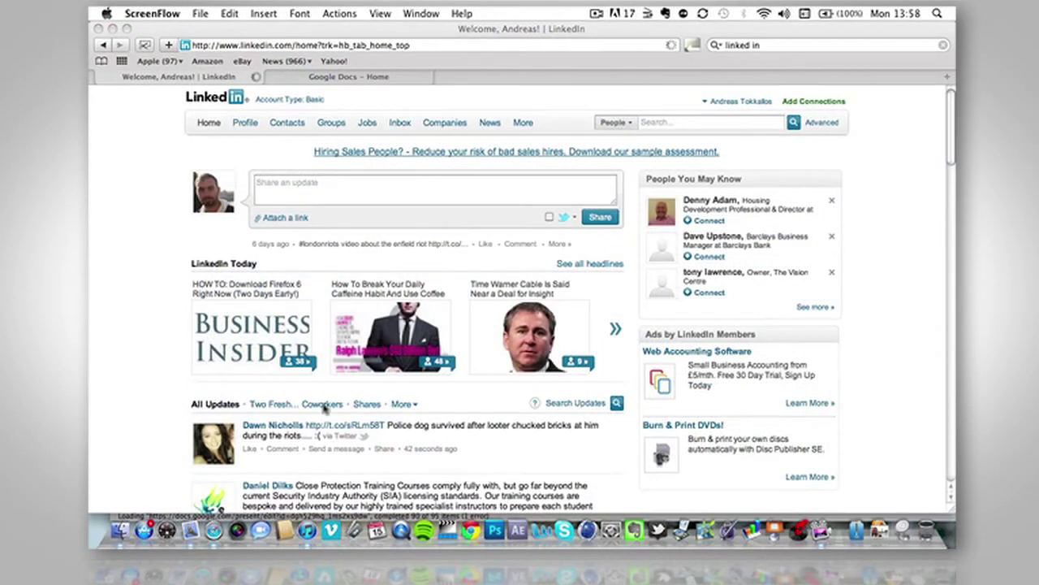
# Go to Profile > Edit Profile, scroll to Applications and choose '+ Add an application'
pyautogui.click(245, 134)
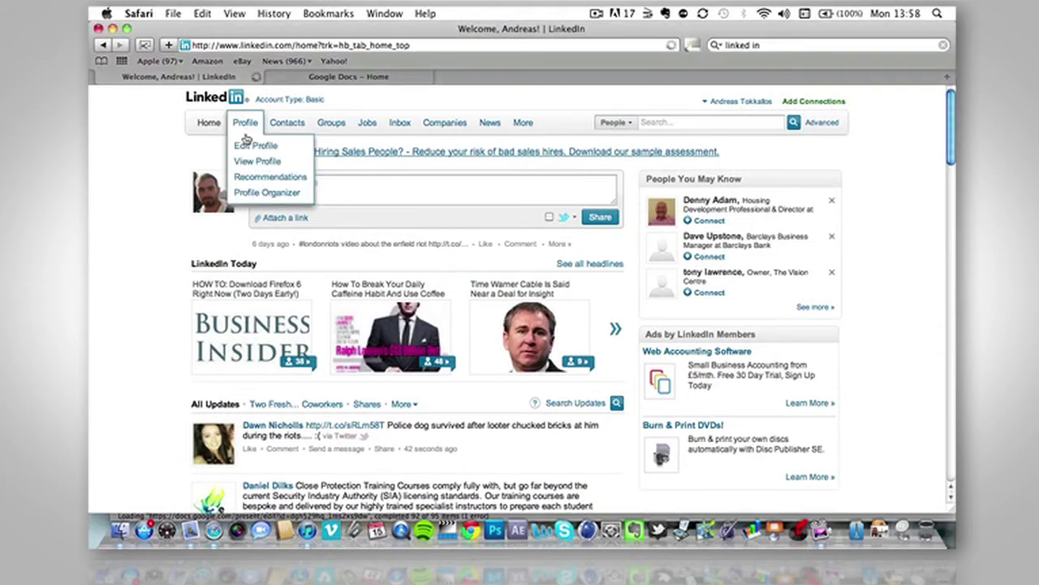
pyautogui.click(246, 145)
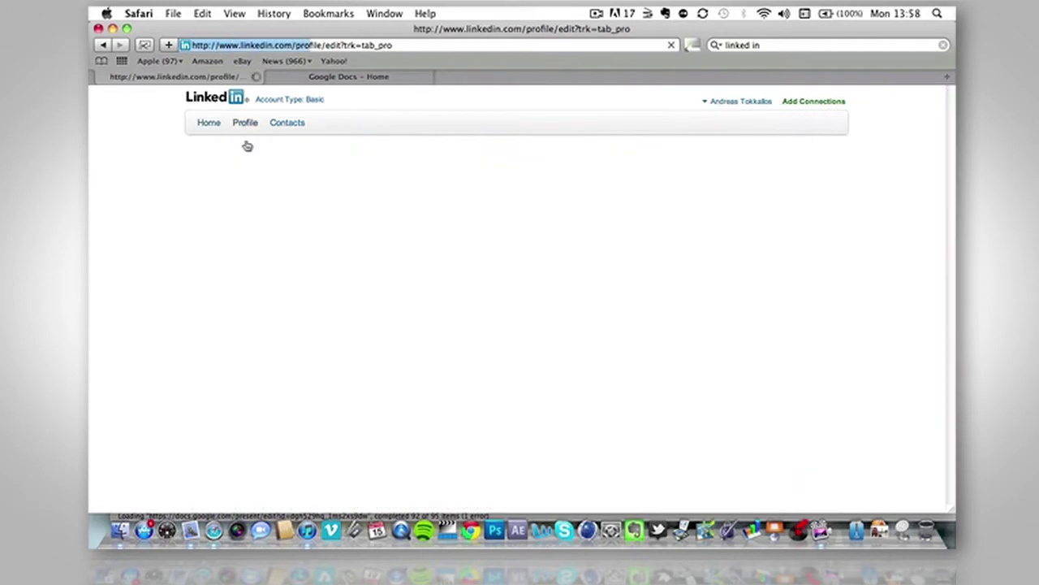
pyautogui.scroll(-10, 242, 293)
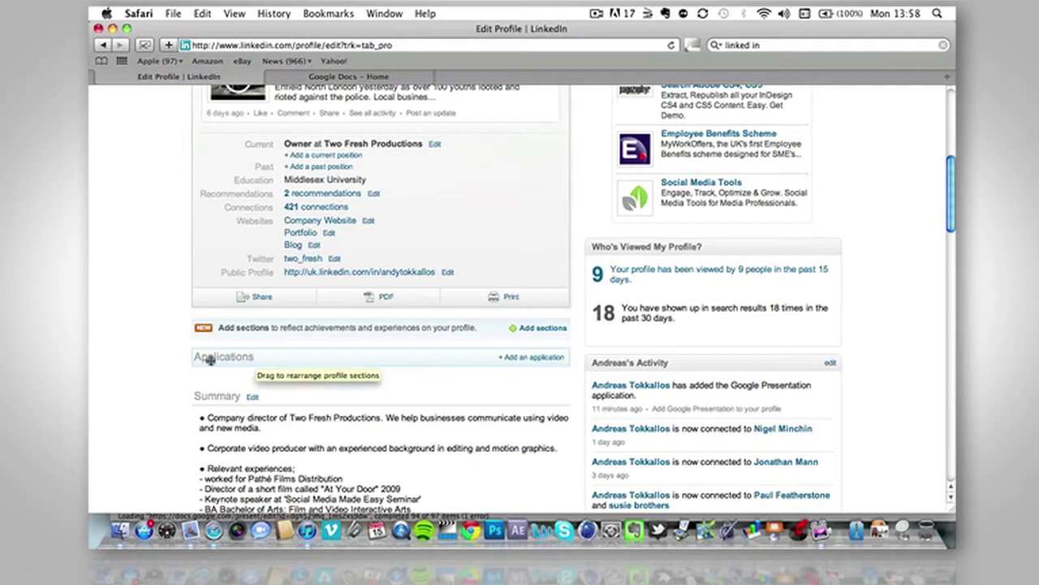
pyautogui.click(515, 359)
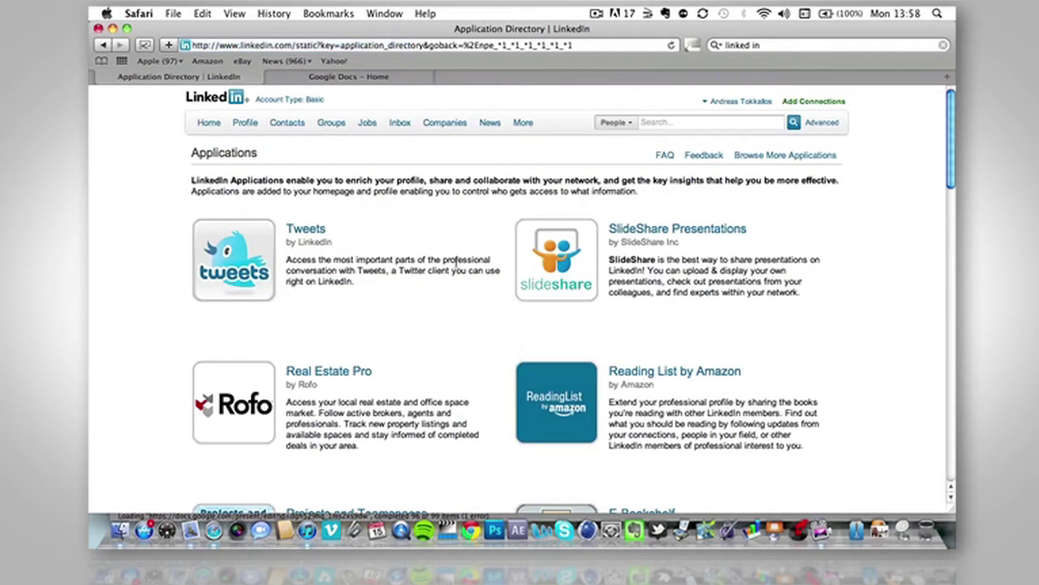
# Scroll through the Application Directory to find the Google Presentation app
pyautogui.scroll(-5, 456, 264)
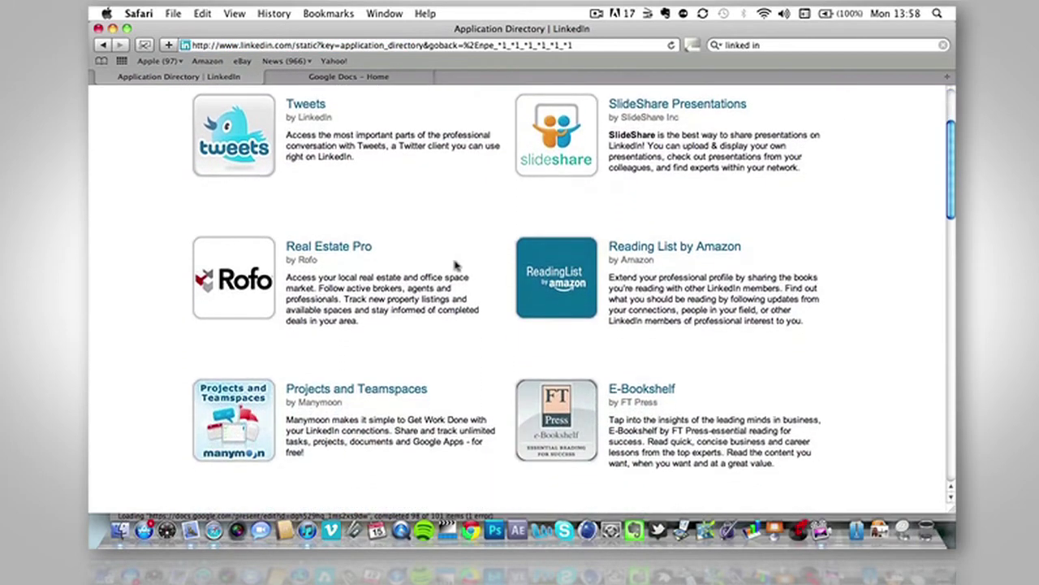
pyautogui.scroll(-2, 456, 264)
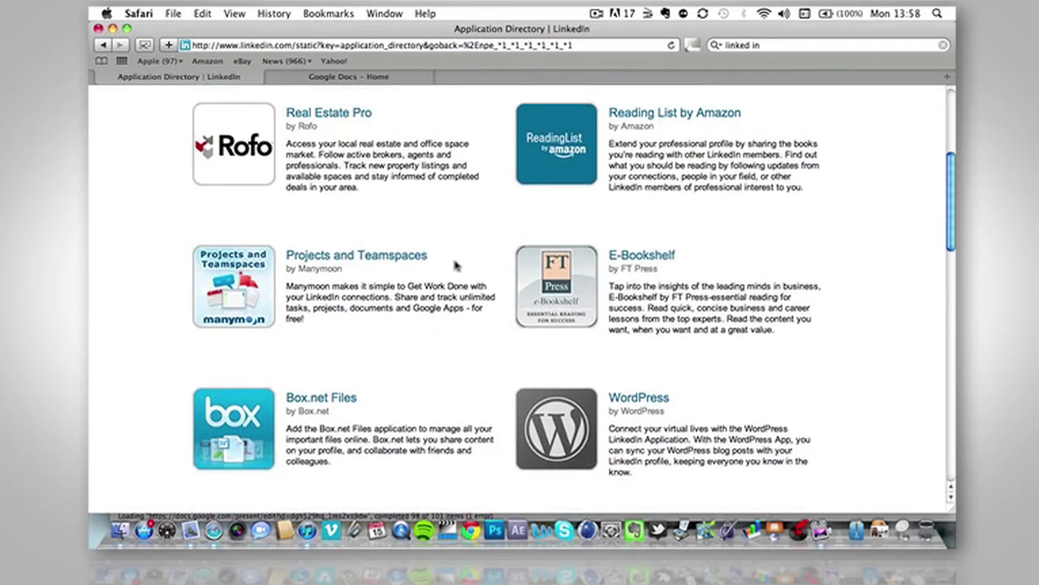
pyautogui.scroll(-8, 455, 264)
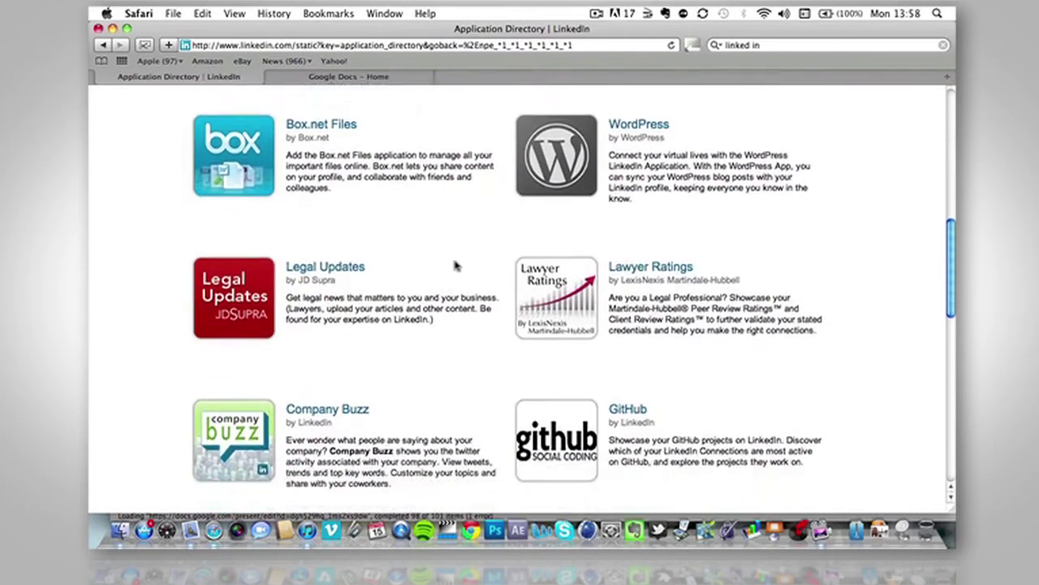
pyautogui.scroll(-9, 456, 264)
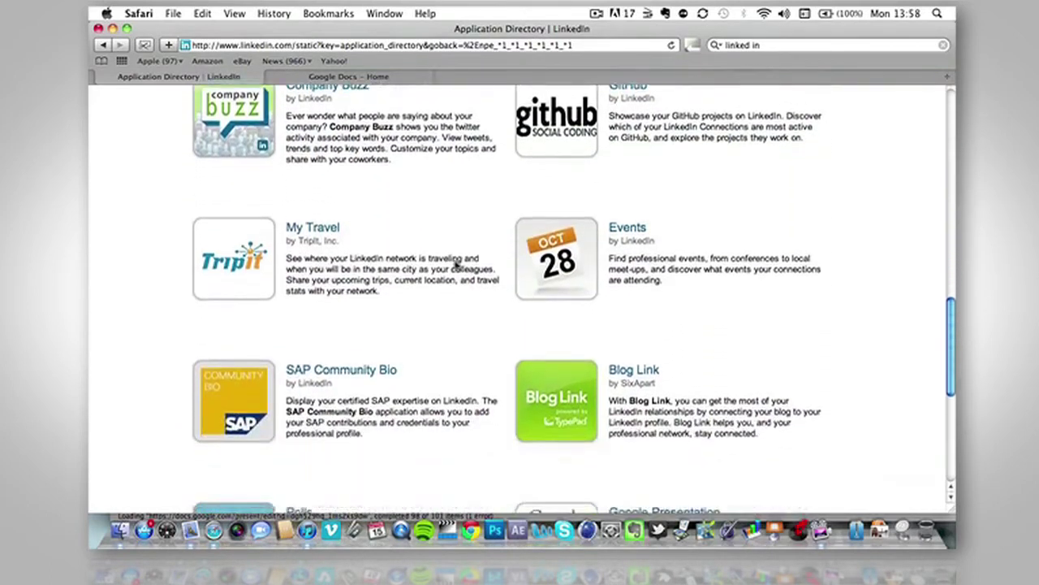
pyautogui.scroll(-5, 457, 264)
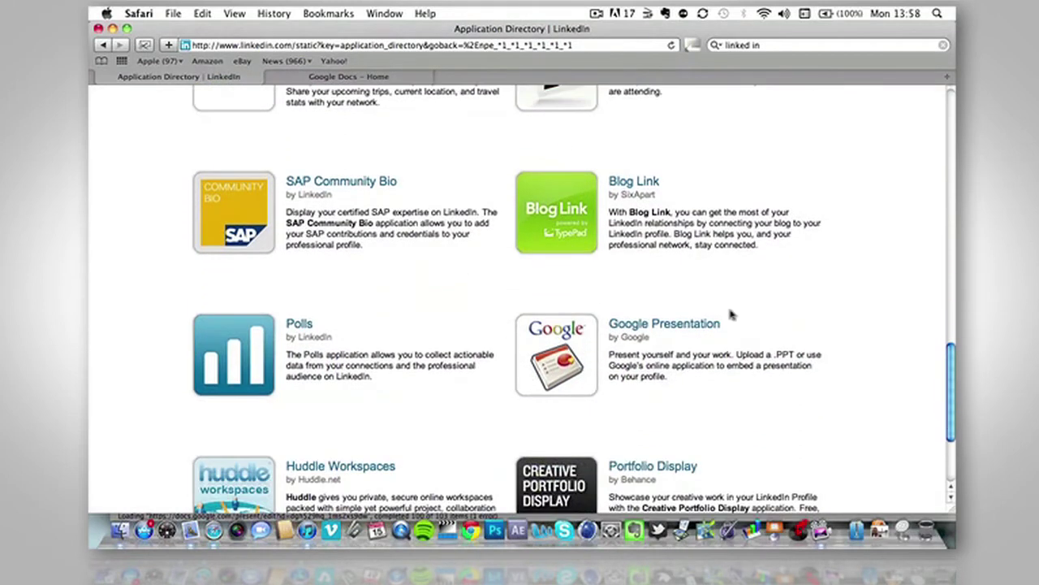
pyautogui.scroll(-1, 714, 316)
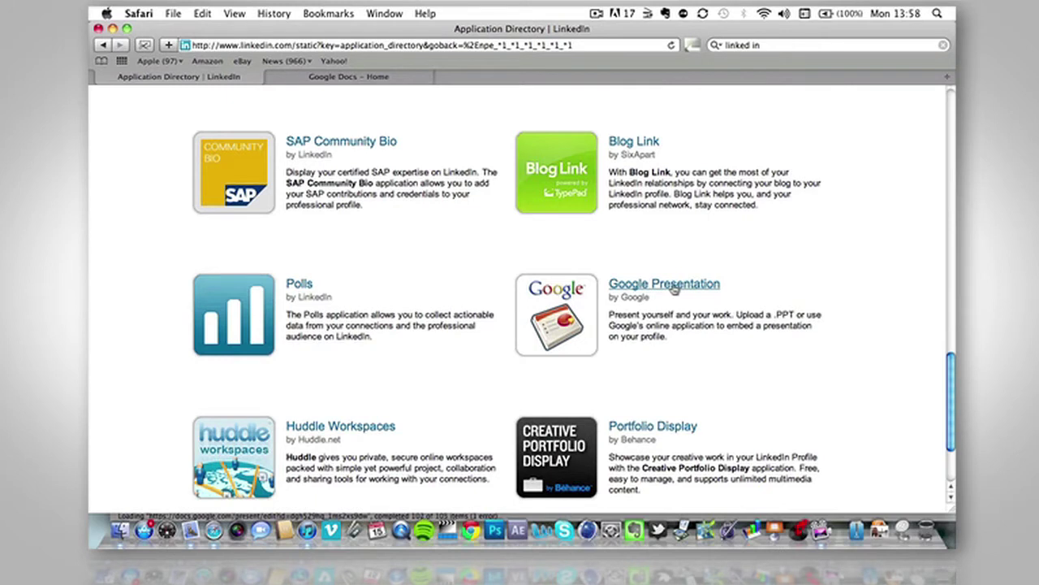
# Open Google Presentation, tick 'Display on my profile' and save with Update Settings
pyautogui.click(674, 290)
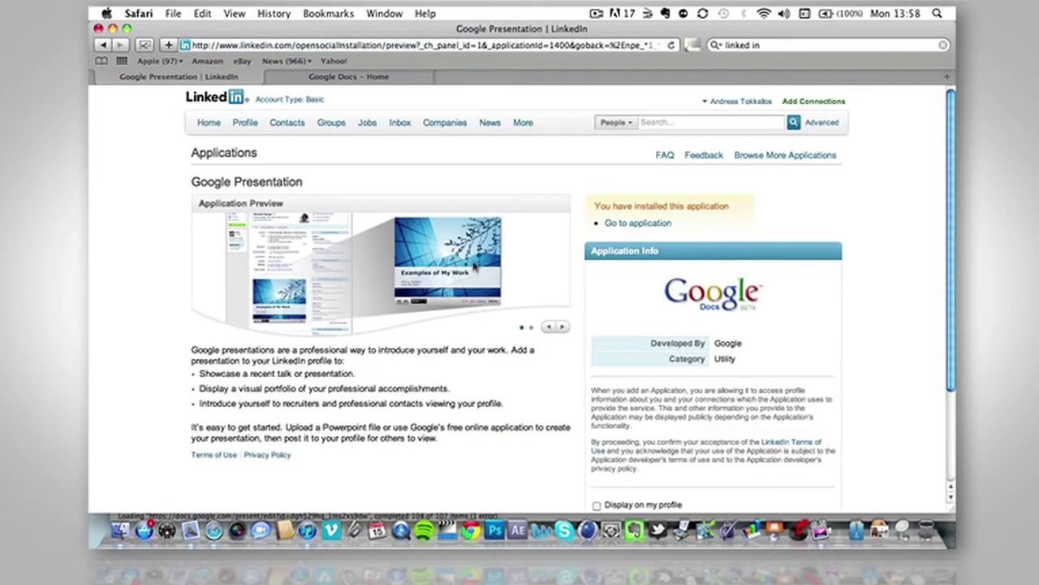
pyautogui.scroll(-2, 473, 266)
pyautogui.scroll(-1, 473, 266)
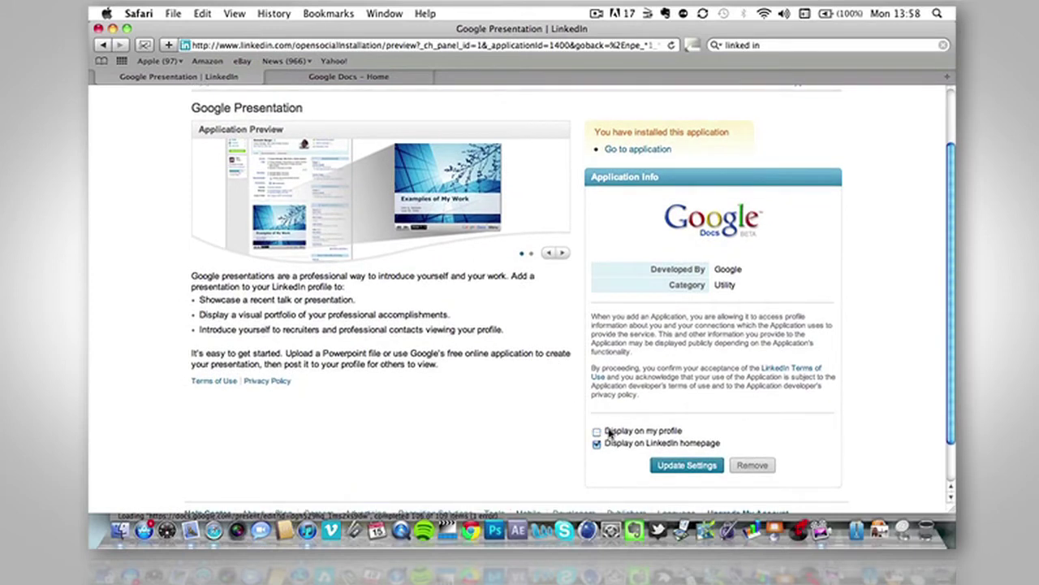
pyautogui.doubleClick(611, 431)
pyautogui.click(686, 465)
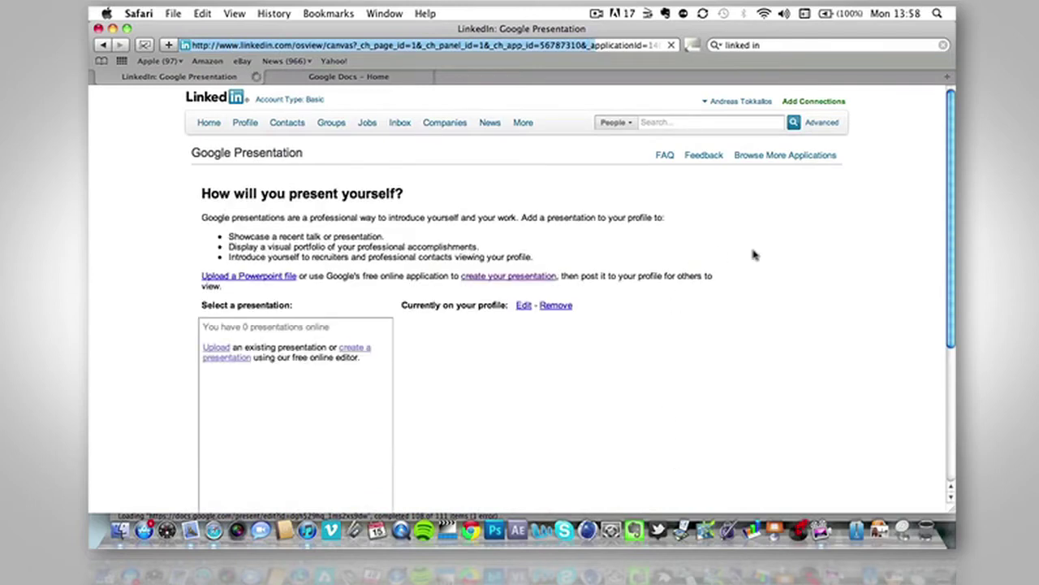
# Remove the Two Fresh Productions 2011 Showreel currently on the profile
pyautogui.scroll(-3, 754, 255)
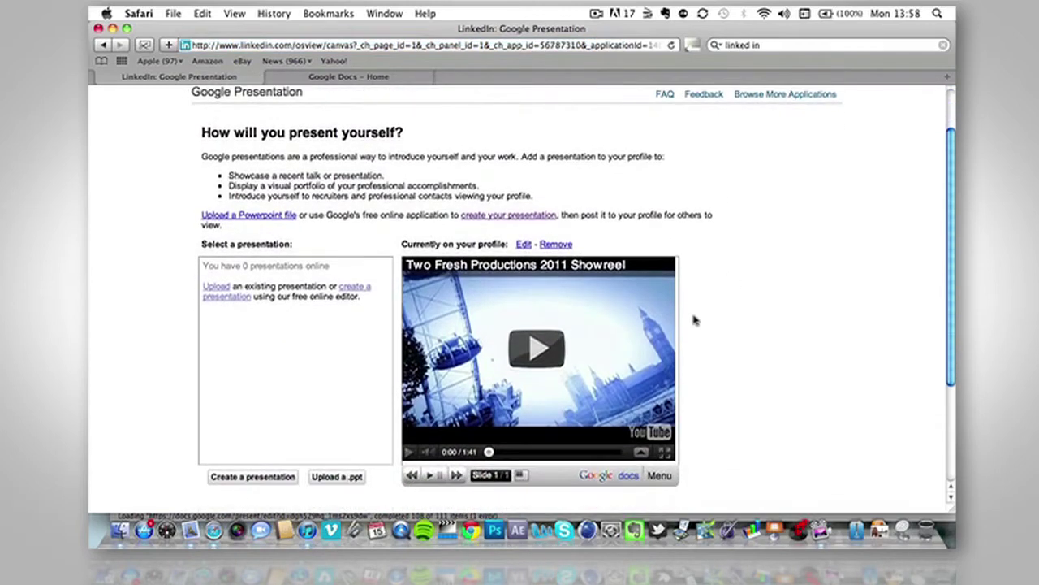
pyautogui.scroll(-2, 728, 290)
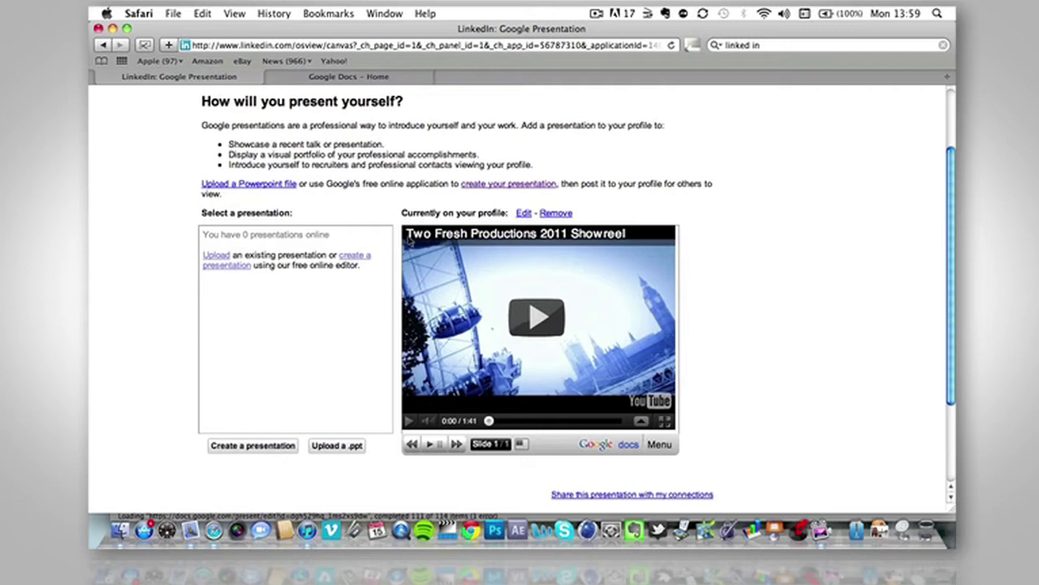
pyautogui.click(559, 216)
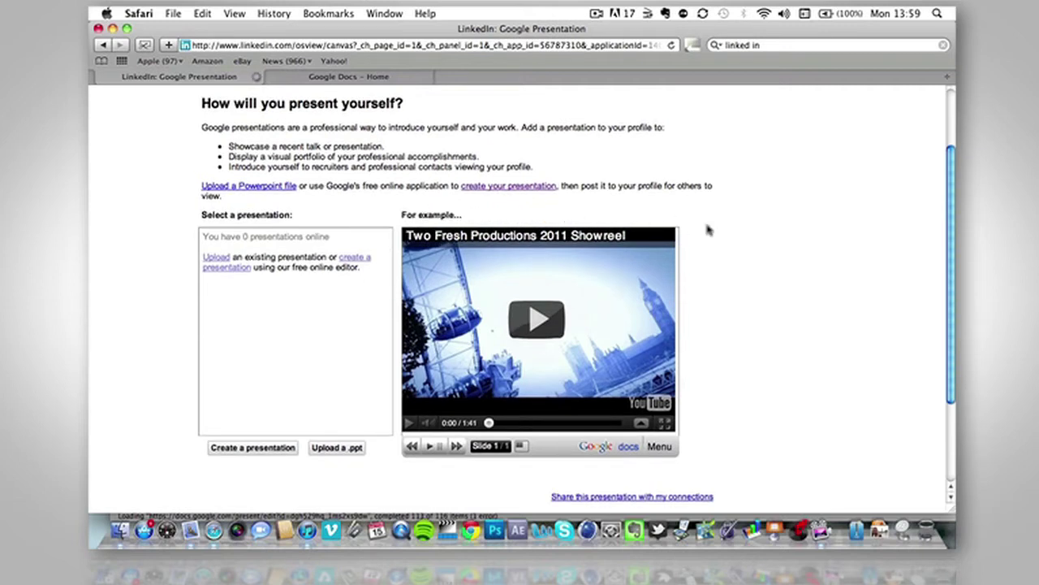
pyautogui.scroll(-1, 708, 264)
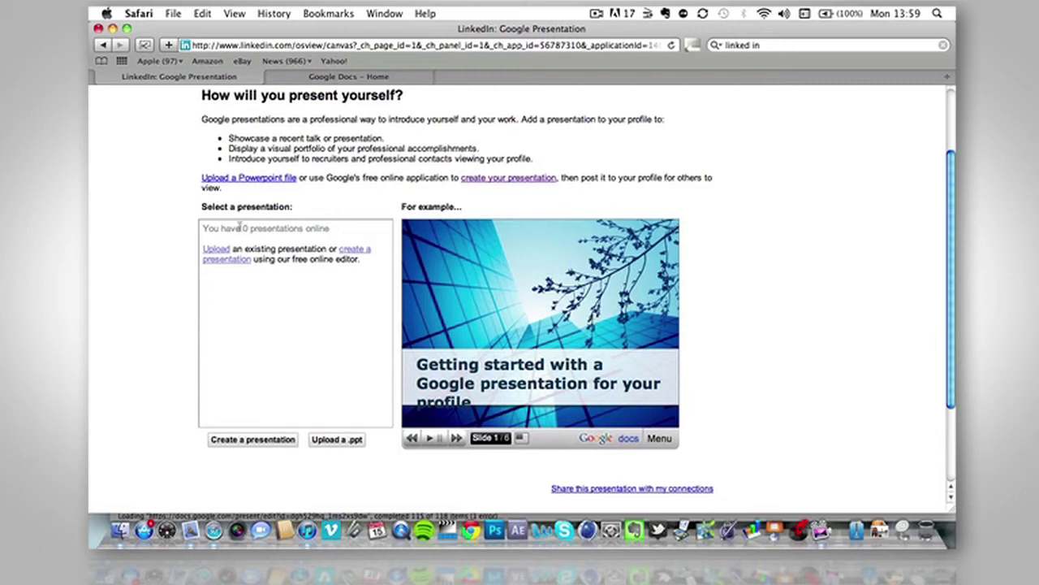
# Follow 'create a presentation' to Google Docs and create a new blank presentation
pyautogui.click(354, 250)
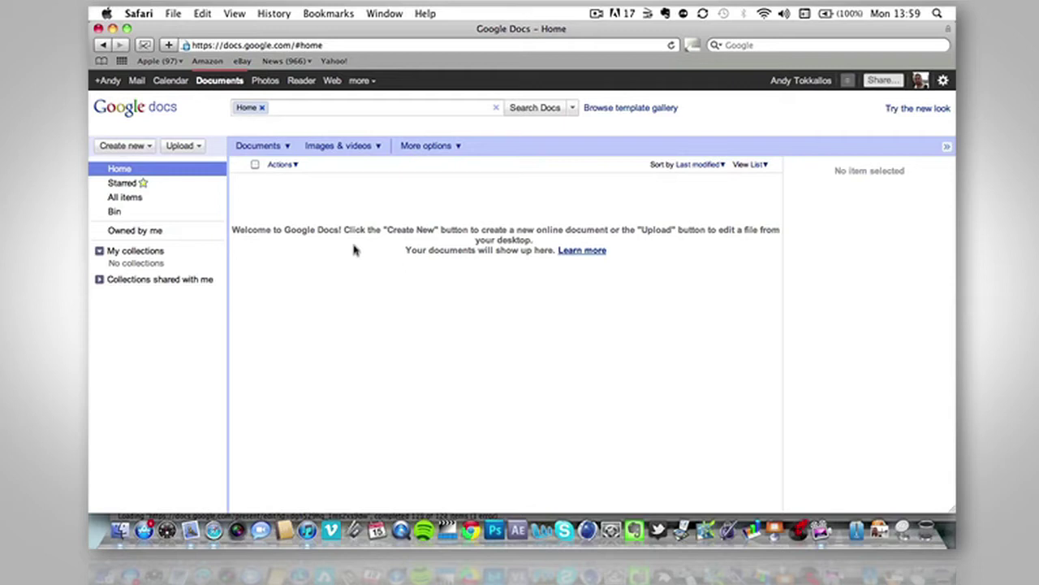
pyautogui.click(124, 145)
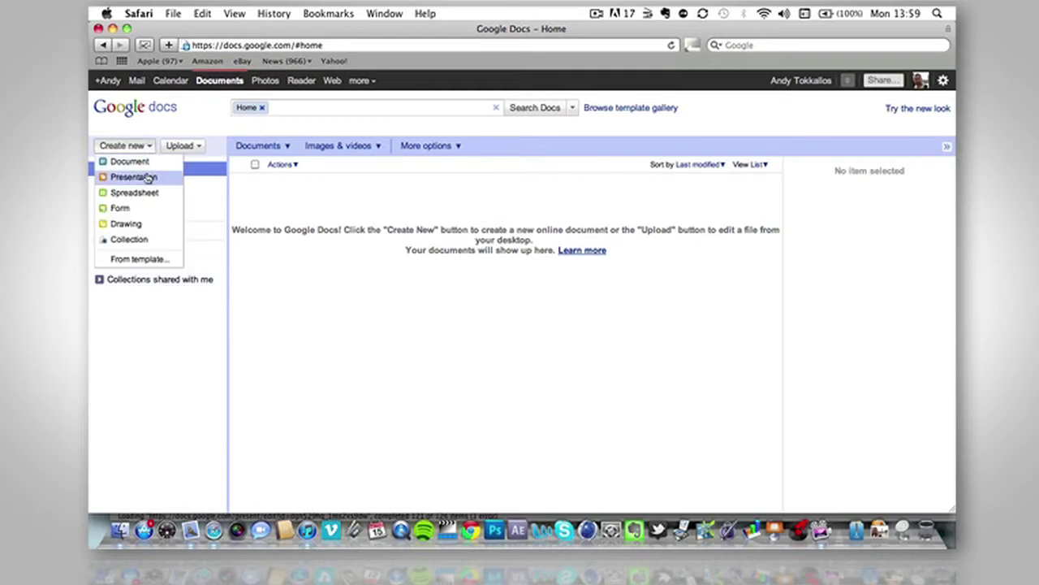
pyautogui.click(147, 177)
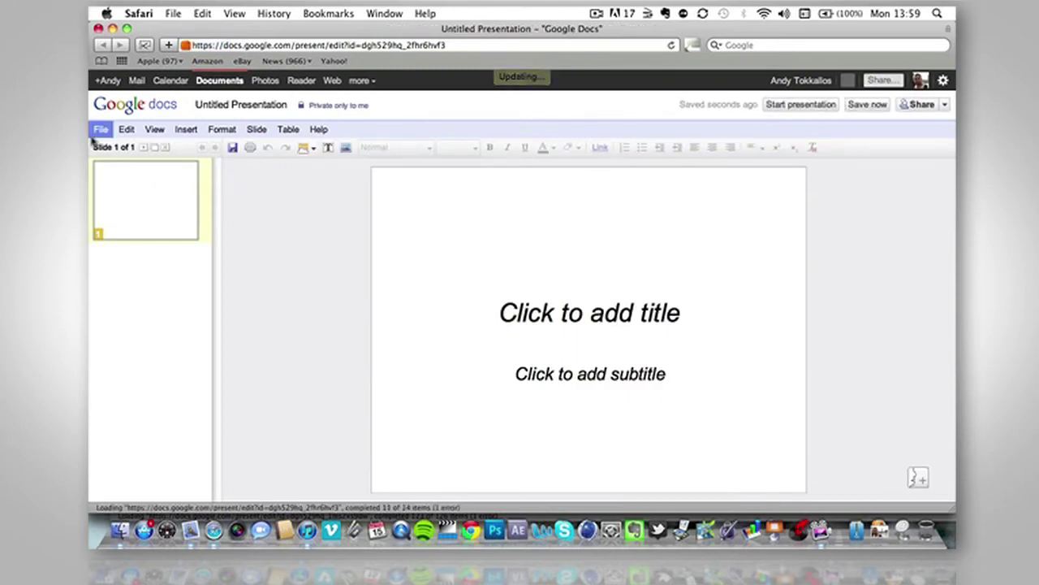
# Save the presentation and rename it 'Linked in Profile Video'
pyautogui.click(96, 131)
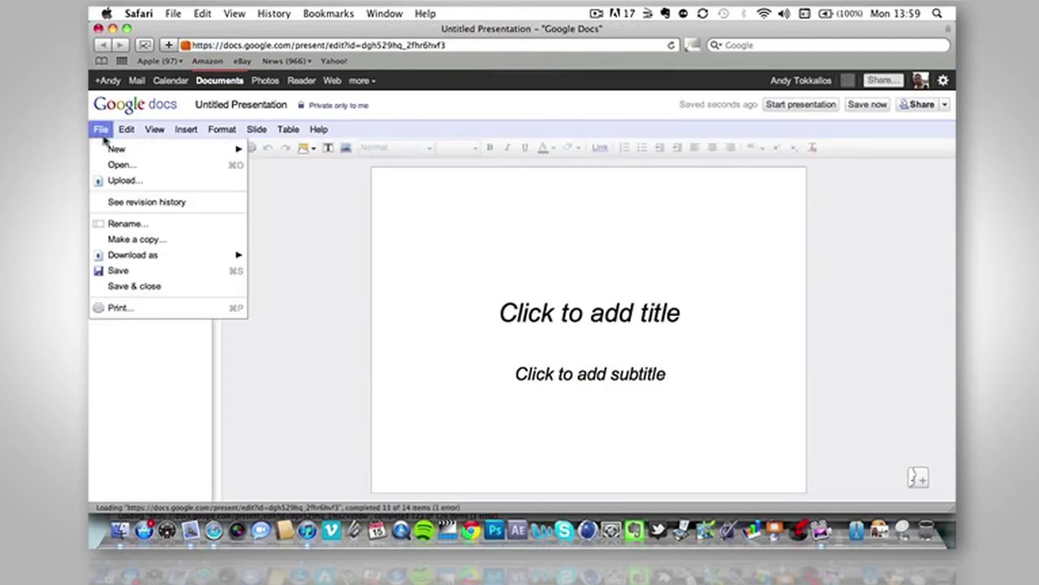
pyautogui.click(118, 272)
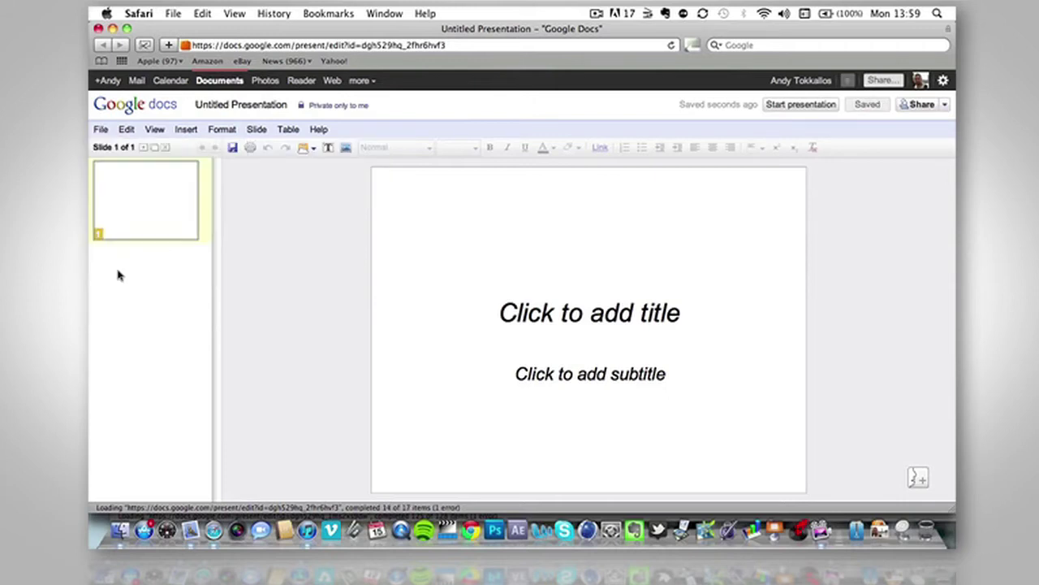
pyautogui.click(241, 107)
pyautogui.press('BackSpace')
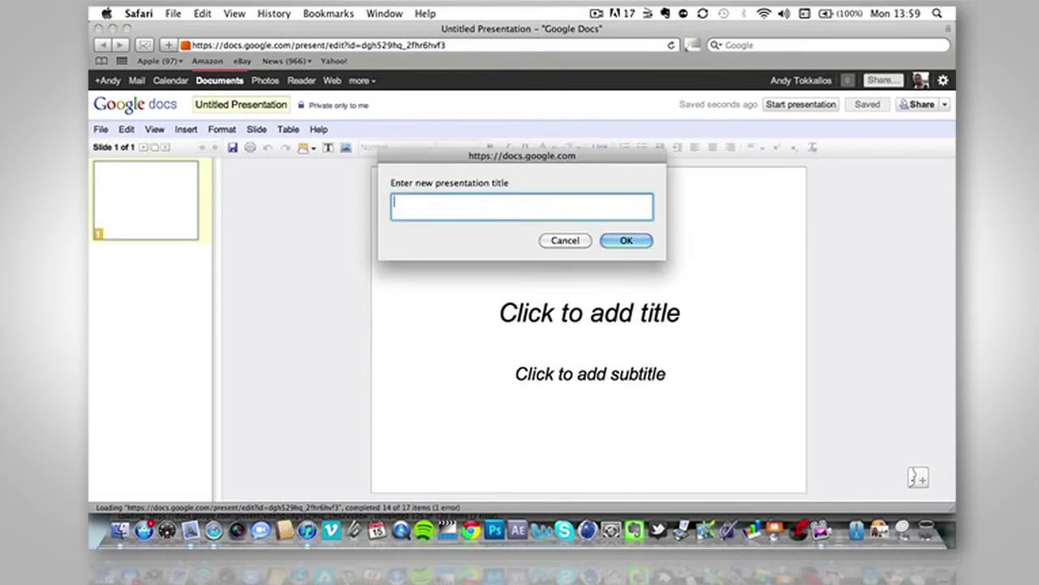
pyautogui.write('Linked in Profile Video')
pyautogui.press('Return')
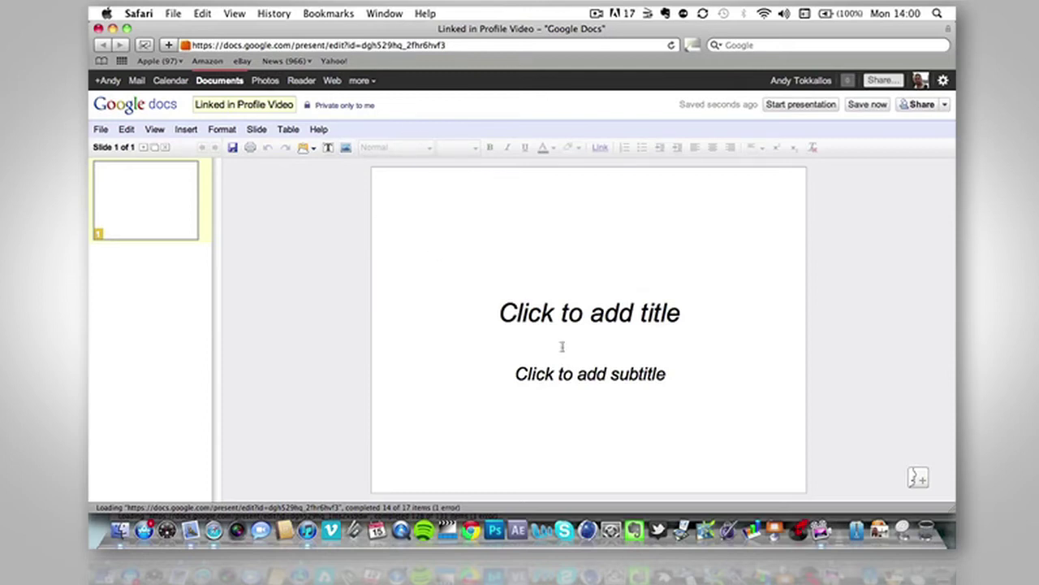
# Delete the title and subtitle placeholders from the slide
pyautogui.click(577, 311)
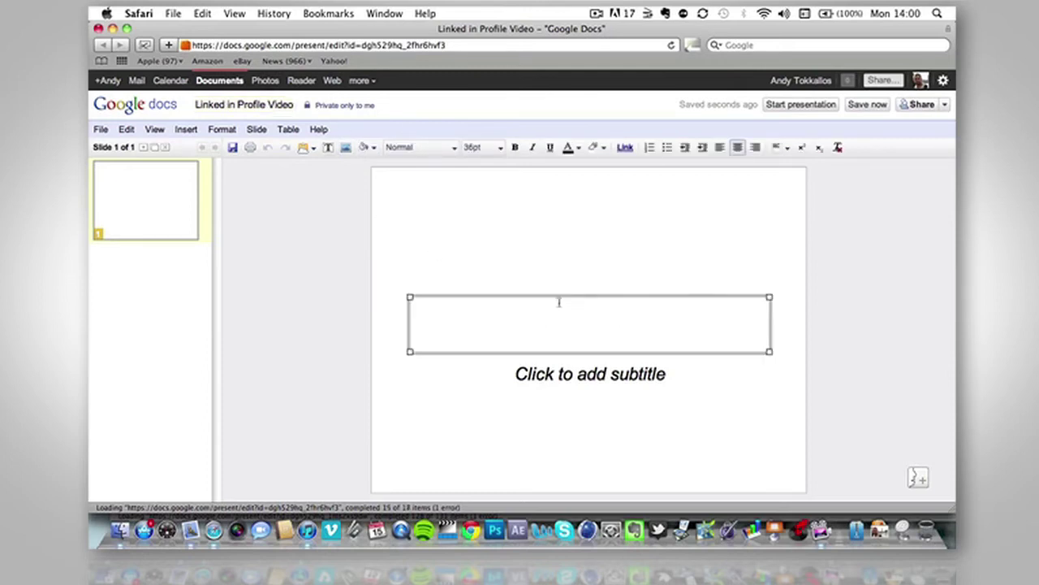
pyautogui.press('BackSpace')
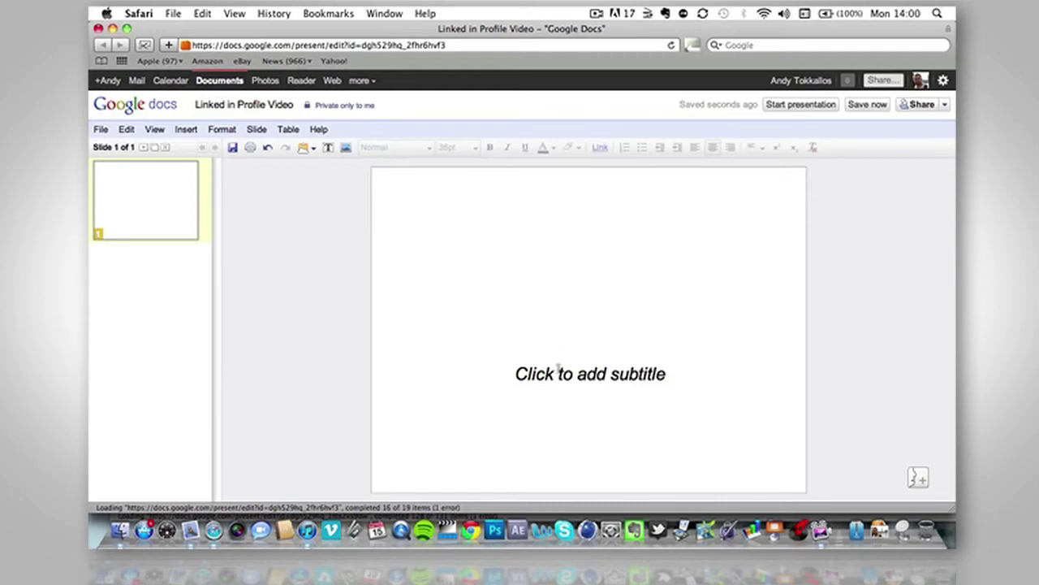
pyautogui.click(557, 372)
pyautogui.click(555, 362)
pyautogui.press('BackSpace')
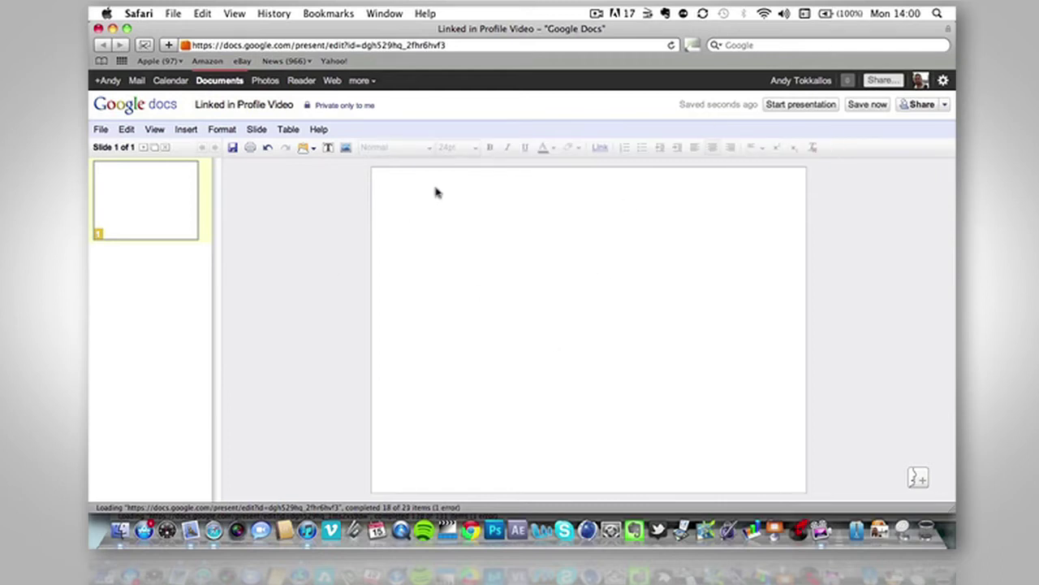
# Insert the YouTube video 'Two Fresh Productions 2011 Showreel', found by searching 'two fresh produ'
pyautogui.click(186, 129)
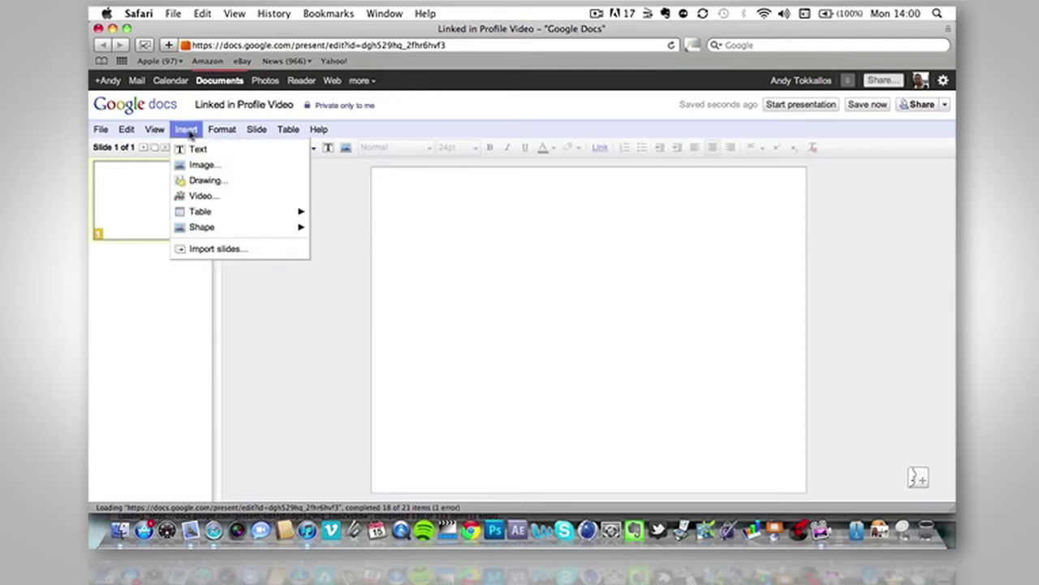
pyautogui.click(201, 195)
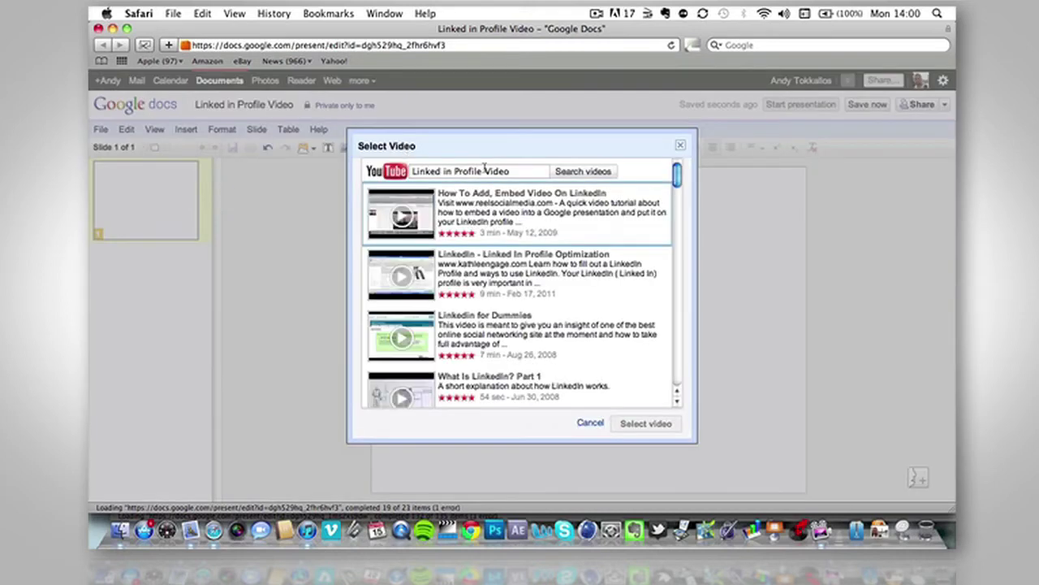
pyautogui.click(508, 169)
pyautogui.press('super+a')
pyautogui.press('BackSpace')
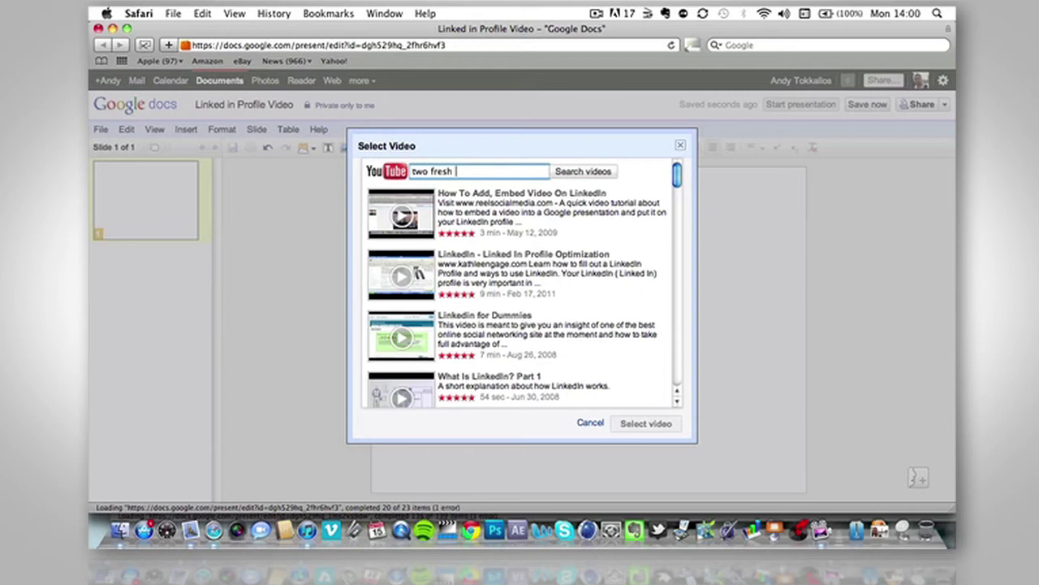
pyautogui.write('two fresh productions')
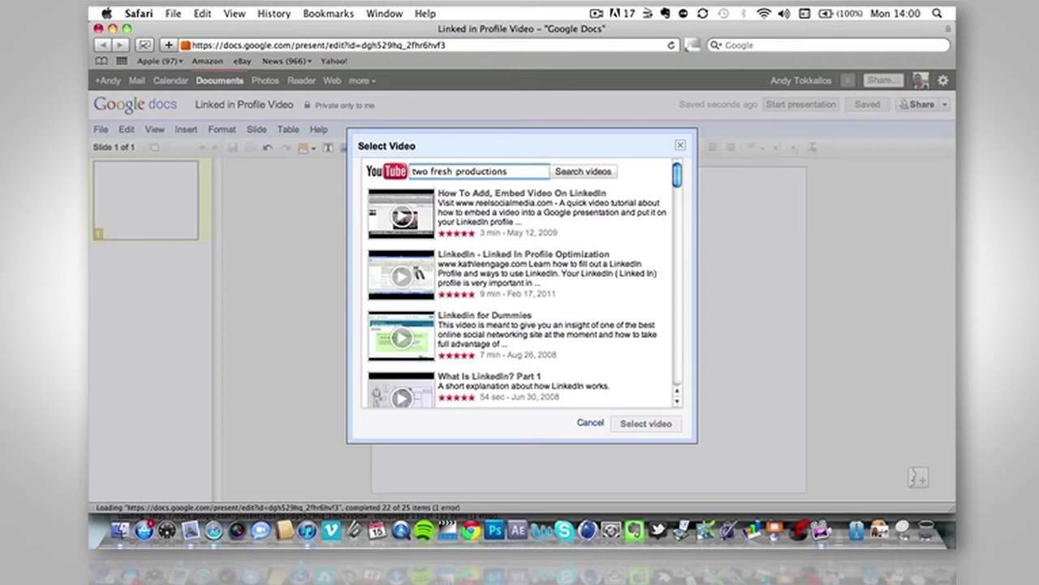
pyautogui.press('Return')
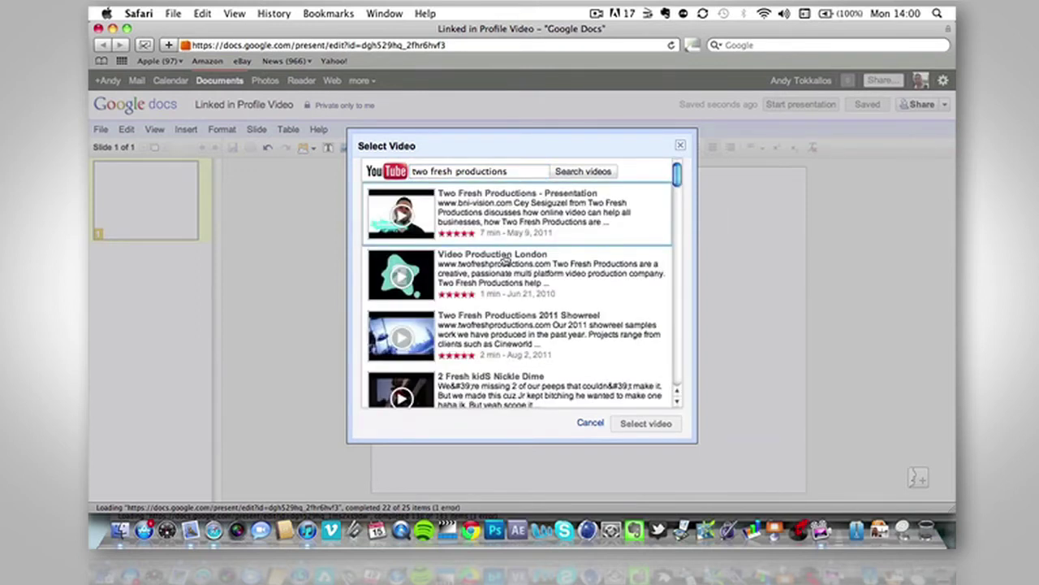
pyautogui.click(478, 318)
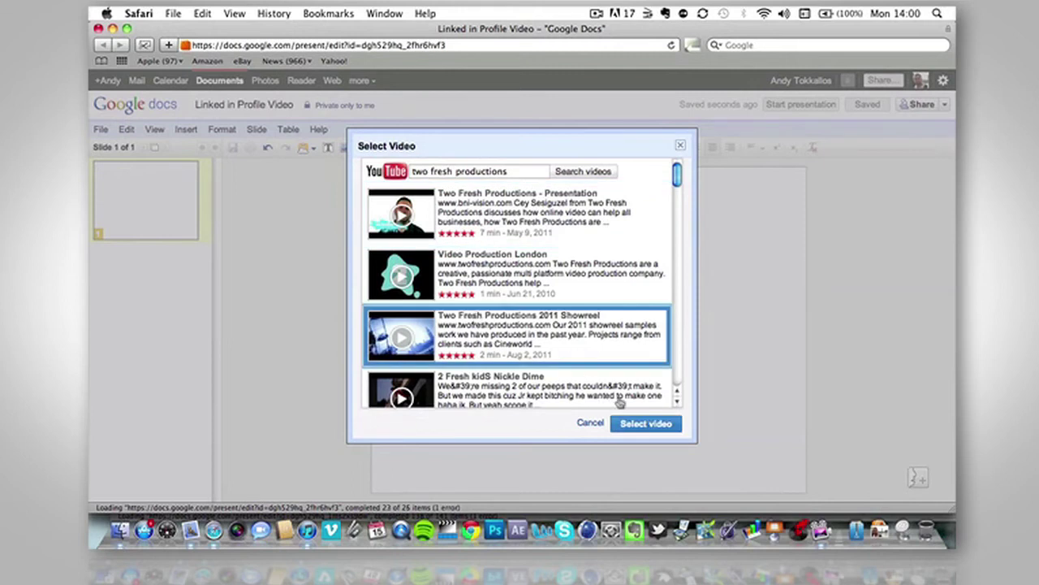
pyautogui.click(631, 423)
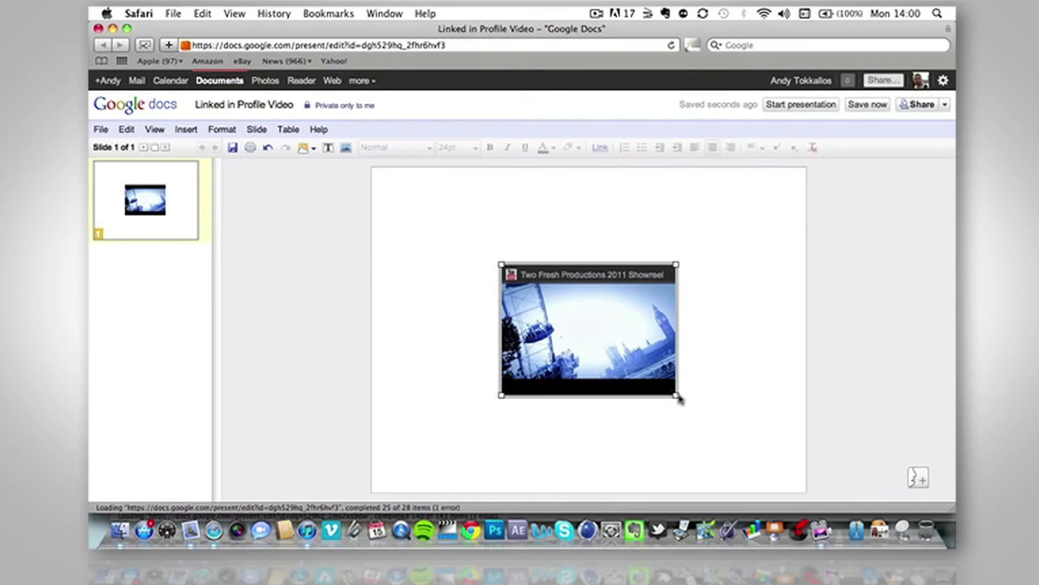
# Drag the showreel video's corners so it covers the entire slide
pyautogui.moveTo(680, 398); pyautogui.dragTo(810, 485)
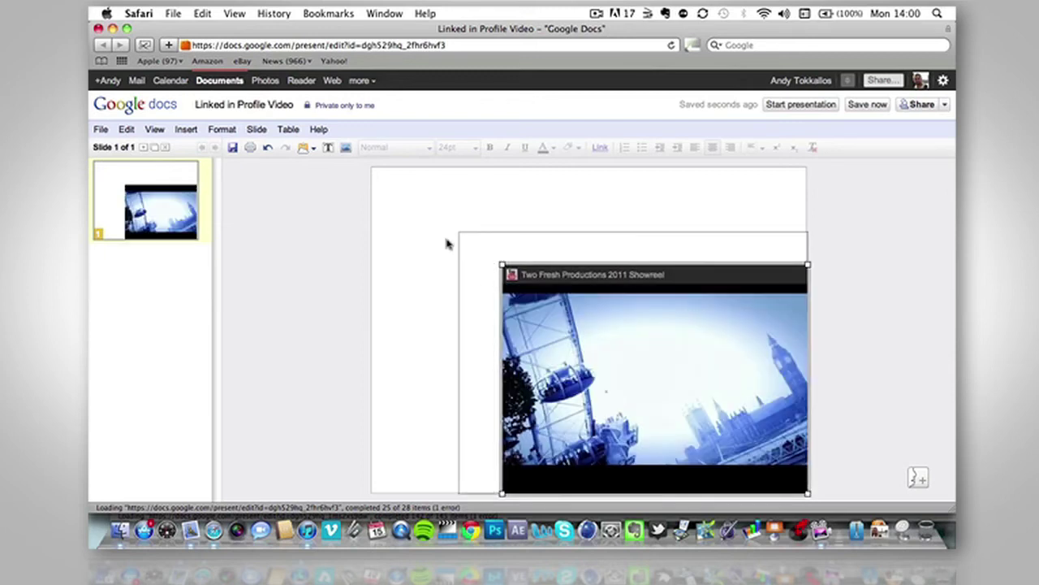
pyautogui.moveTo(370, 182); pyautogui.dragTo(371, 180)
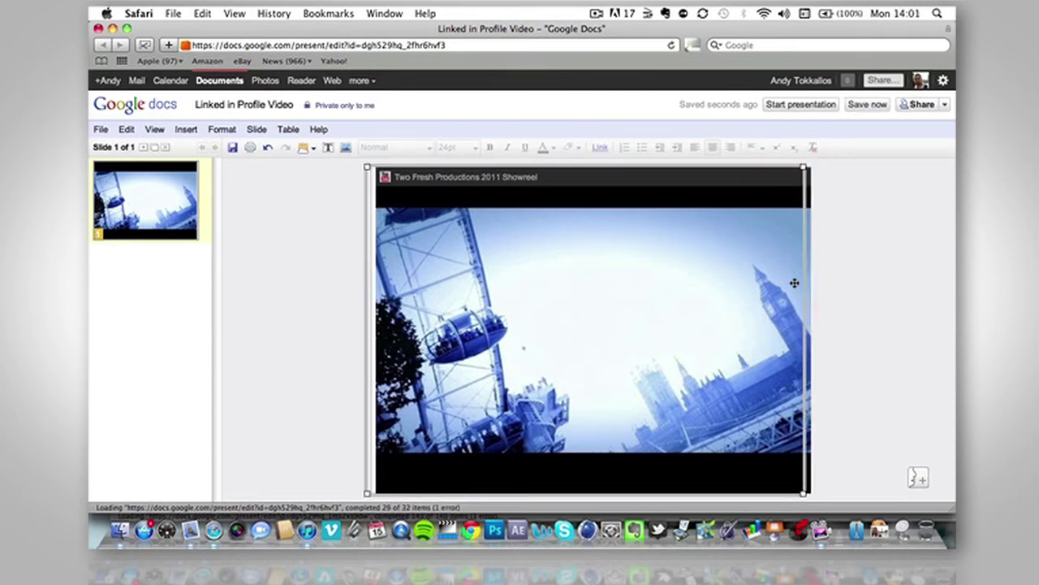
pyautogui.click(854, 303)
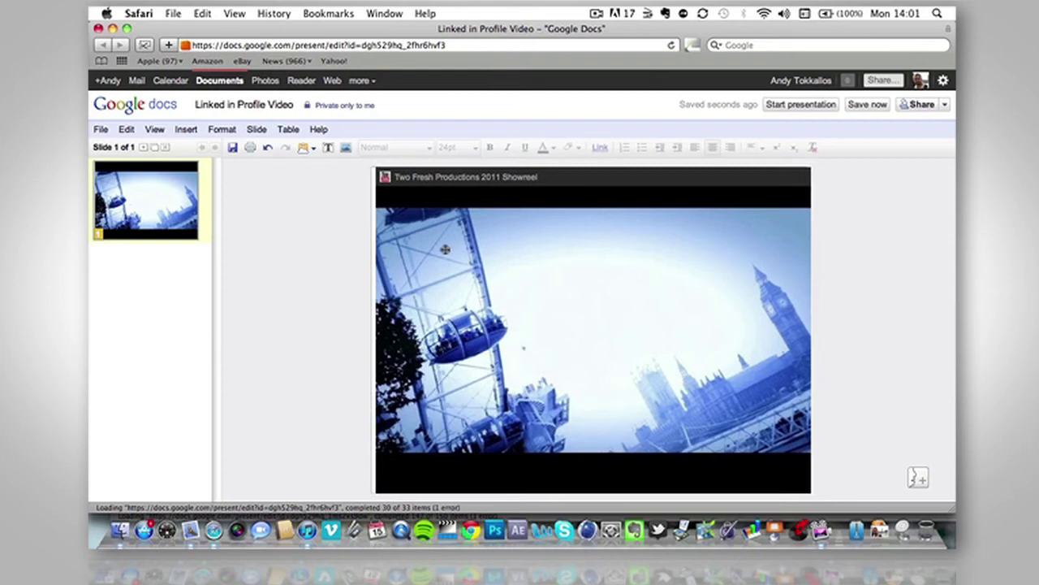
pyautogui.click(445, 249)
pyautogui.moveTo(374, 167); pyautogui.dragTo(384, 172)
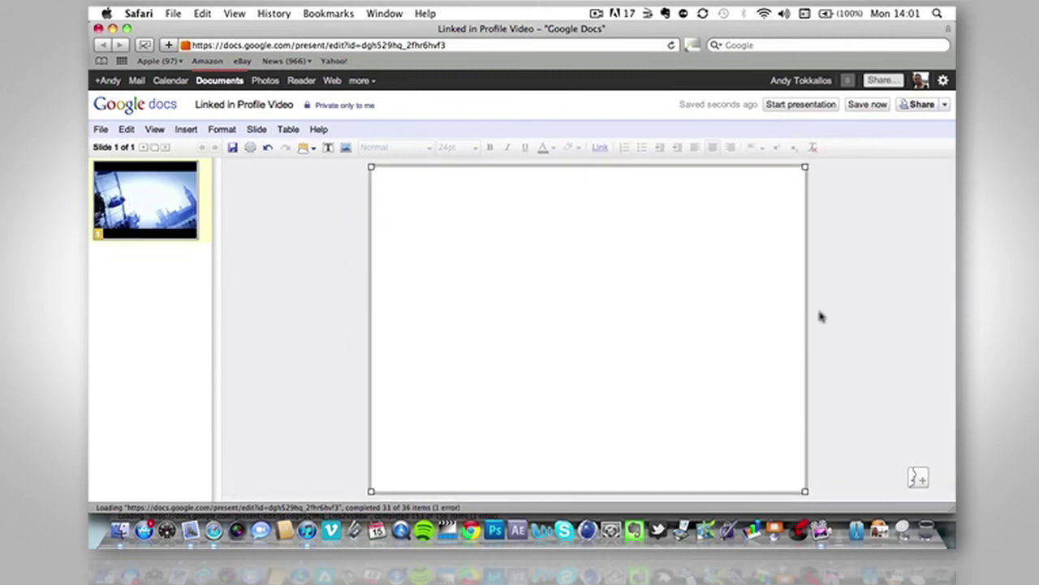
pyautogui.click(823, 317)
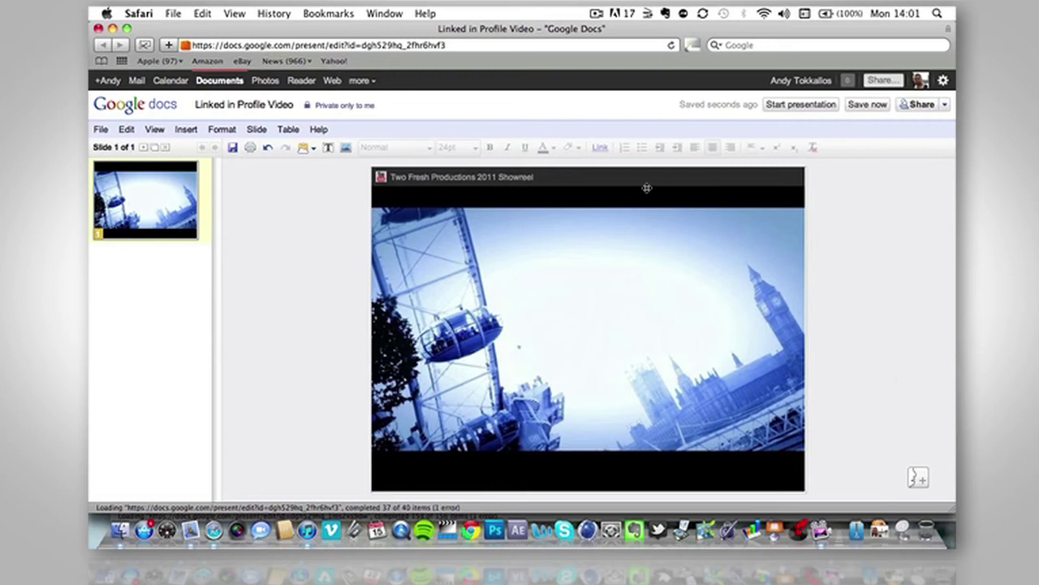
# Save the presentation and publish it to the web via Share > Publish / embed
pyautogui.click(861, 105)
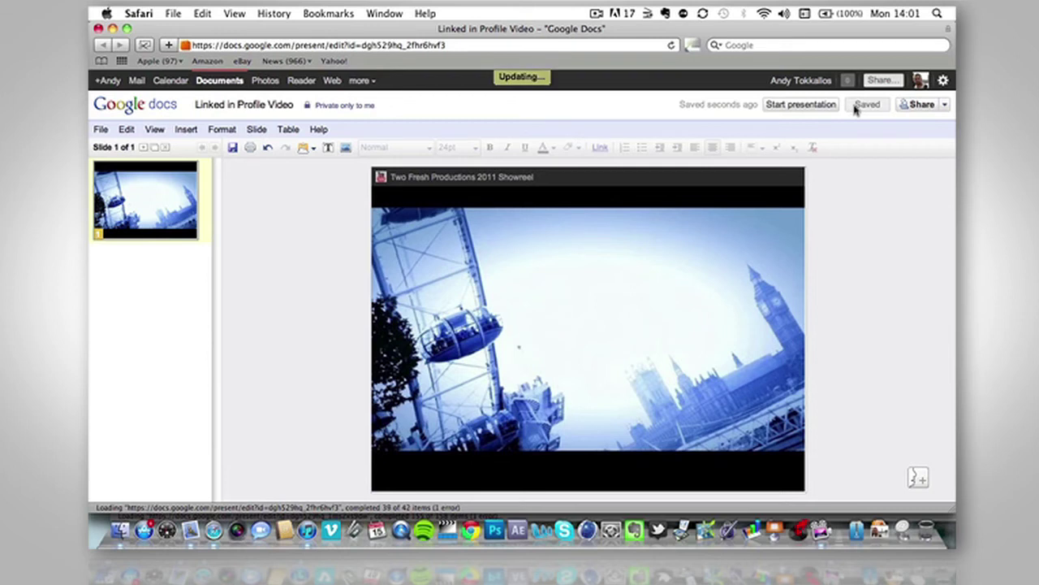
pyautogui.click(921, 105)
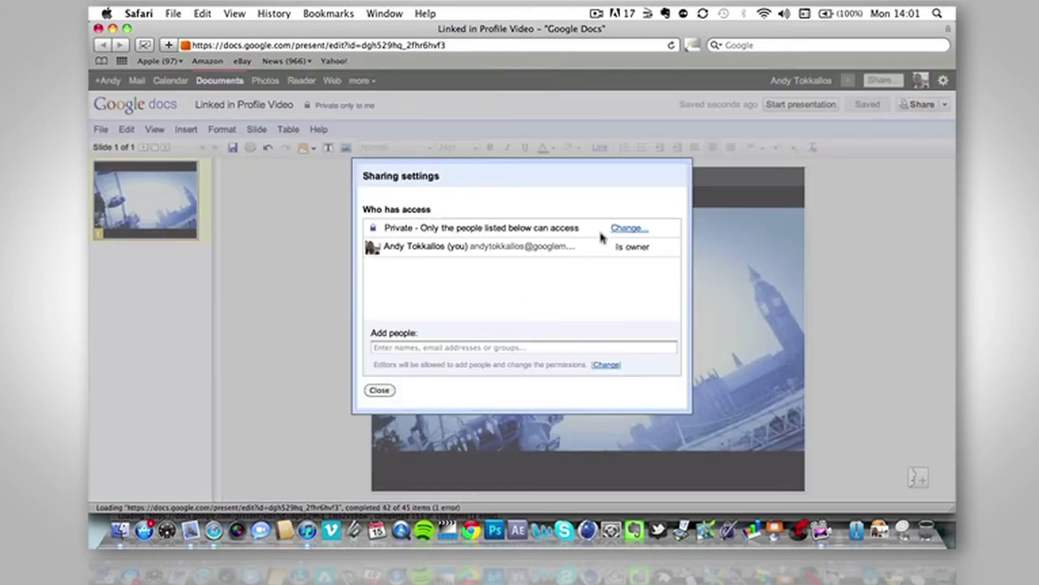
pyautogui.click(379, 392)
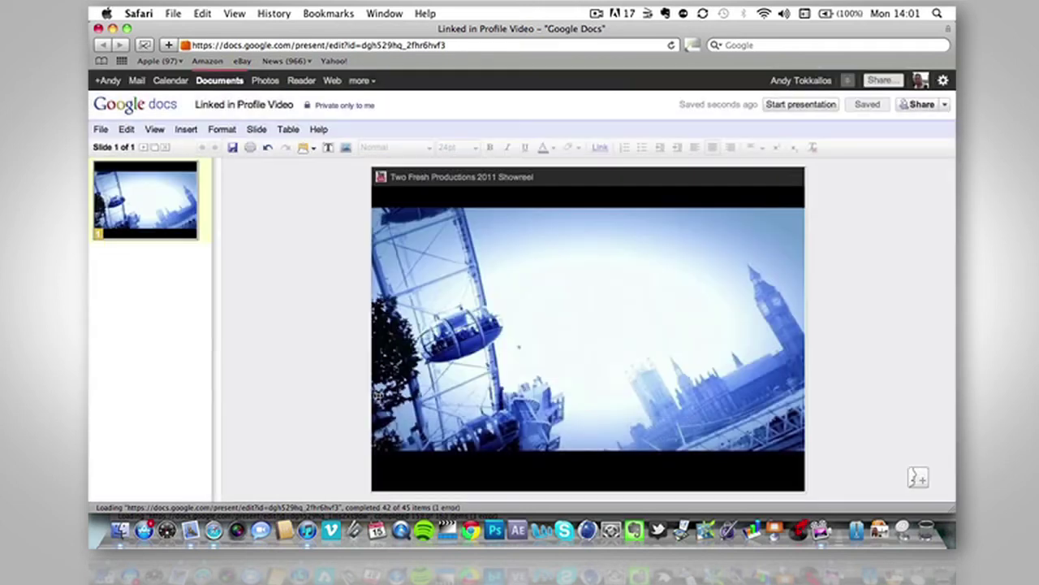
pyautogui.click(945, 105)
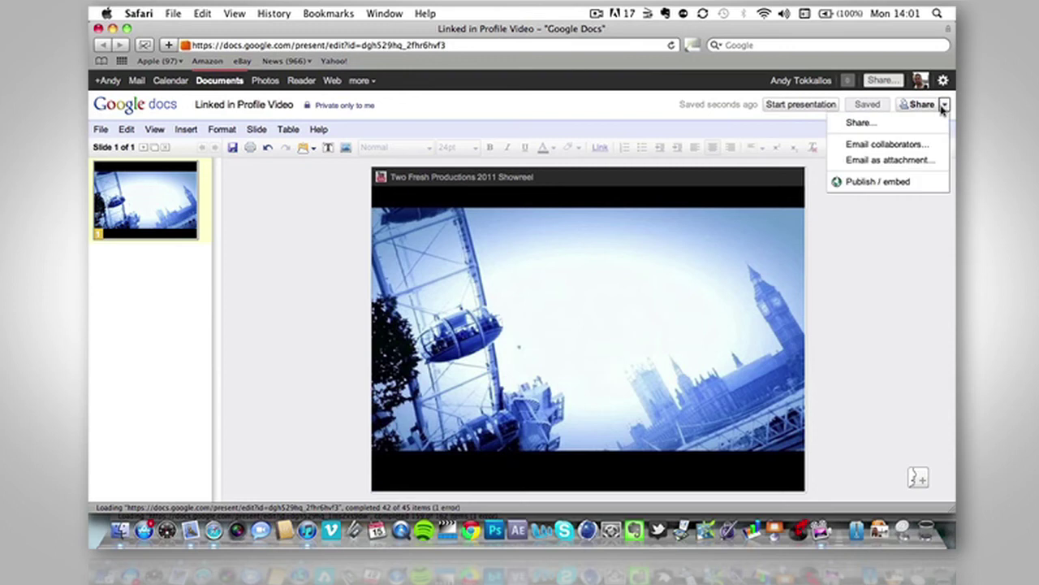
pyautogui.click(903, 183)
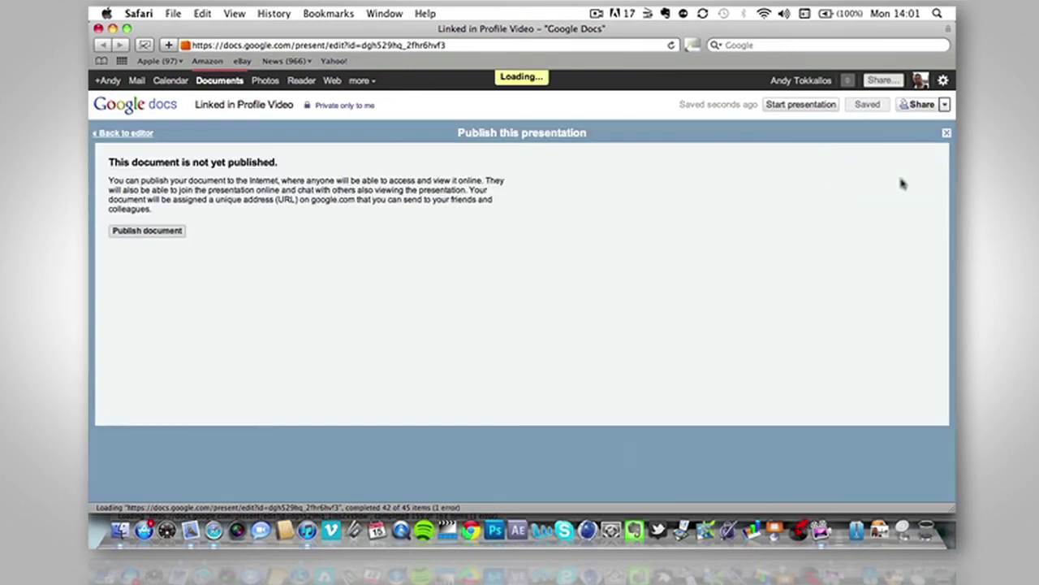
pyautogui.click(150, 231)
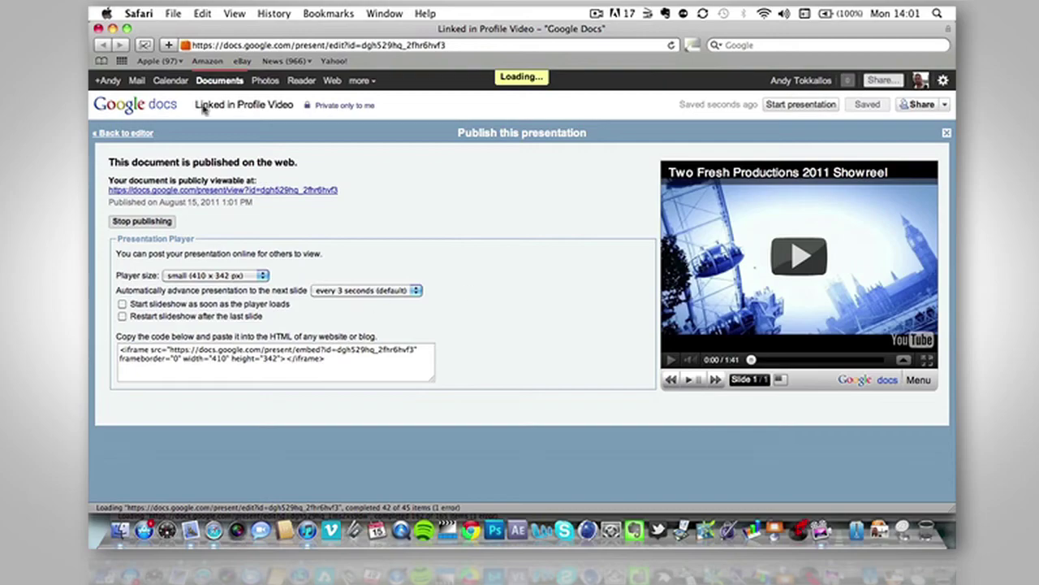
# Switch to the LinkedIn window and open the Edit Profile page
pyautogui.moveTo(89, 6)
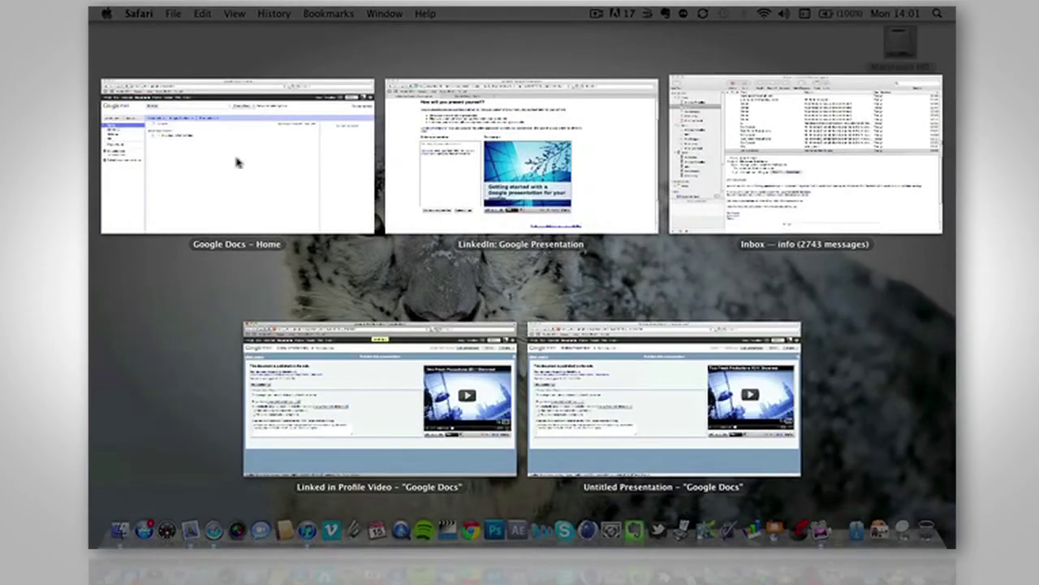
pyautogui.click(398, 203)
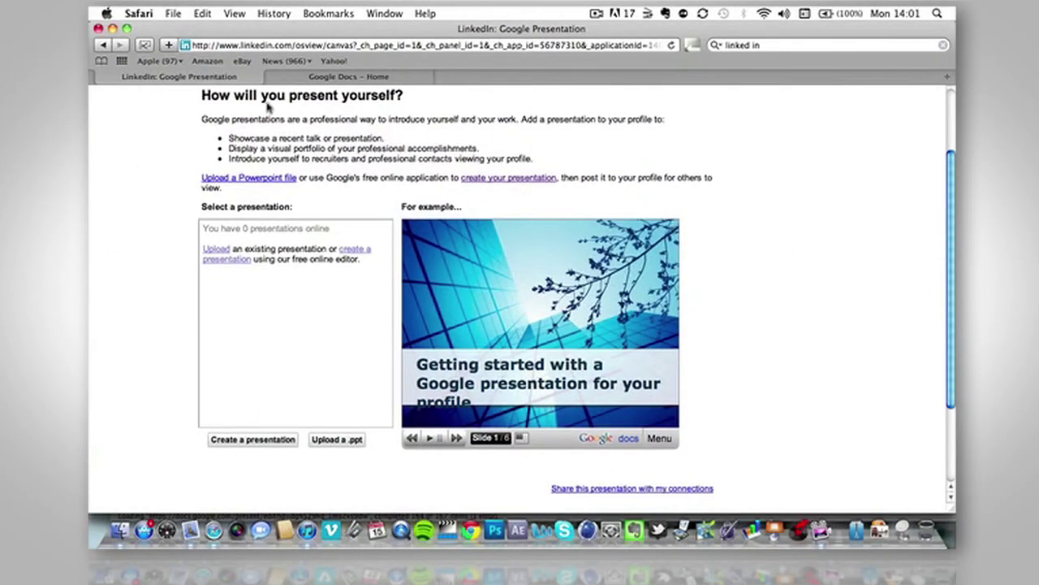
pyautogui.scroll(3, 235, 258)
pyautogui.moveTo(241, 122)
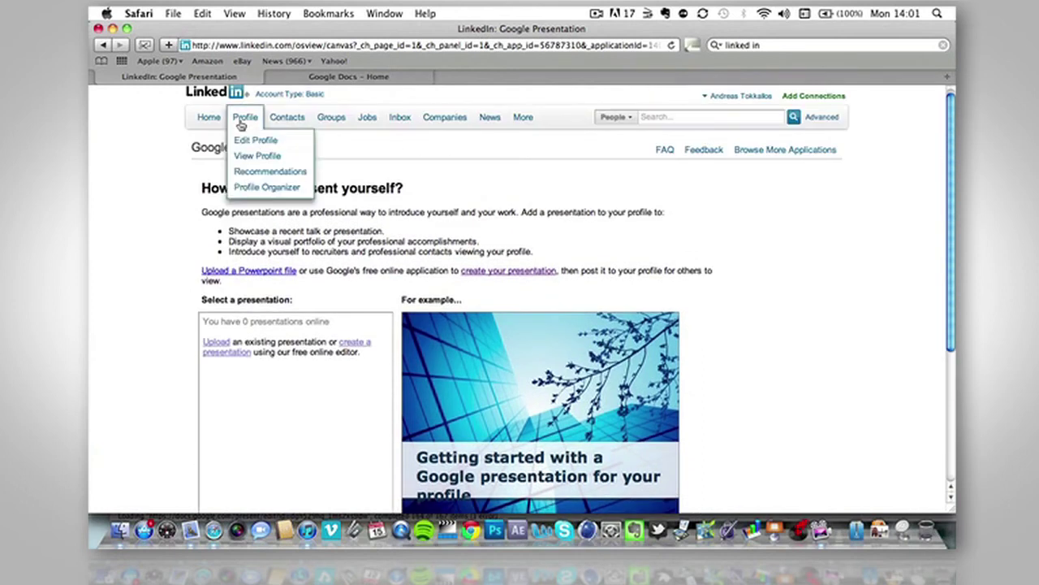
pyautogui.click(251, 143)
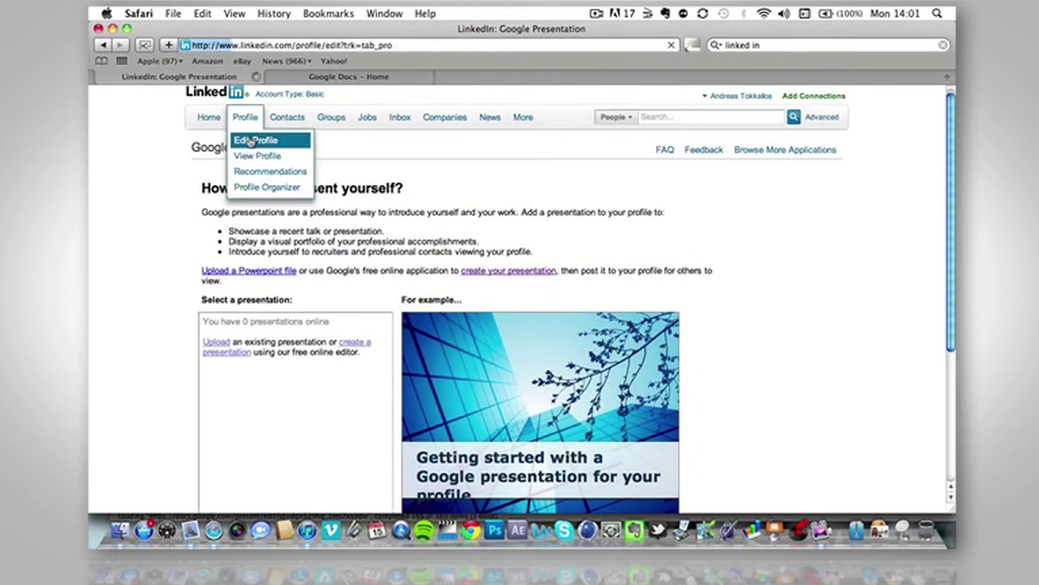
# Start setting up the Google Presentation application from the profile's Applications section
pyautogui.scroll(-5, 401, 228)
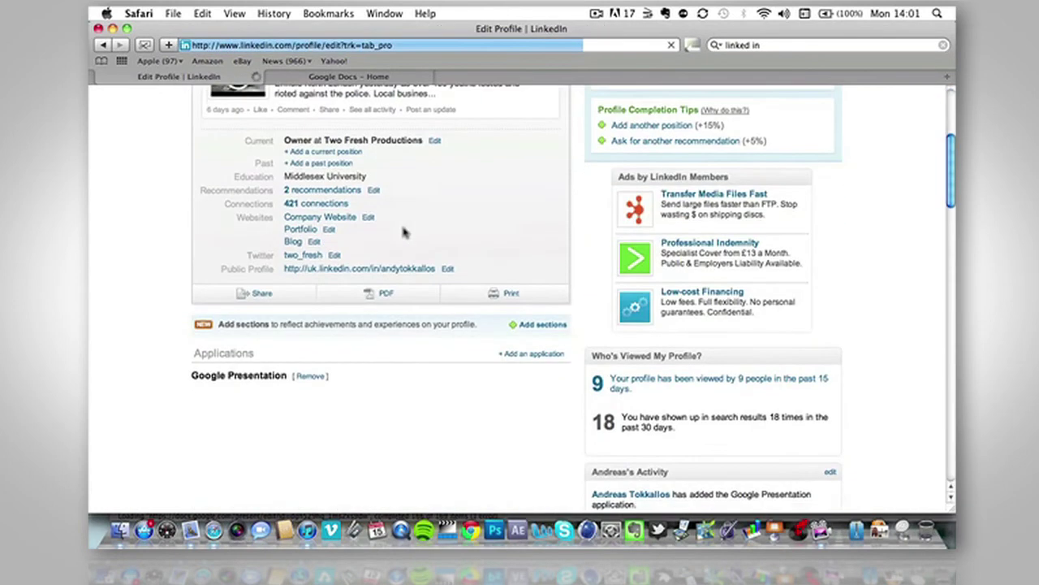
pyautogui.scroll(-3, 403, 231)
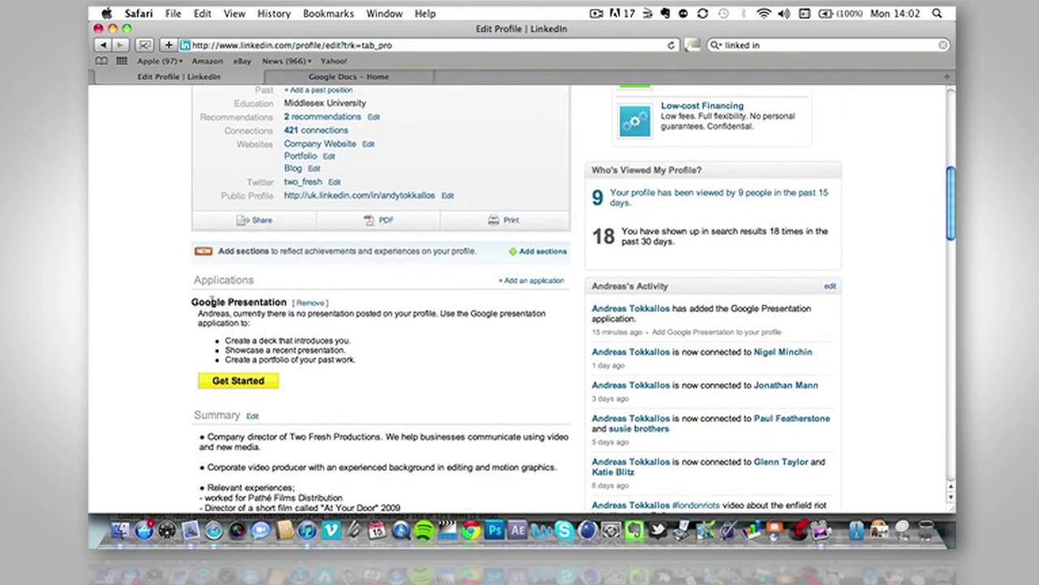
pyautogui.click(238, 380)
pyautogui.scroll(-3, 251, 391)
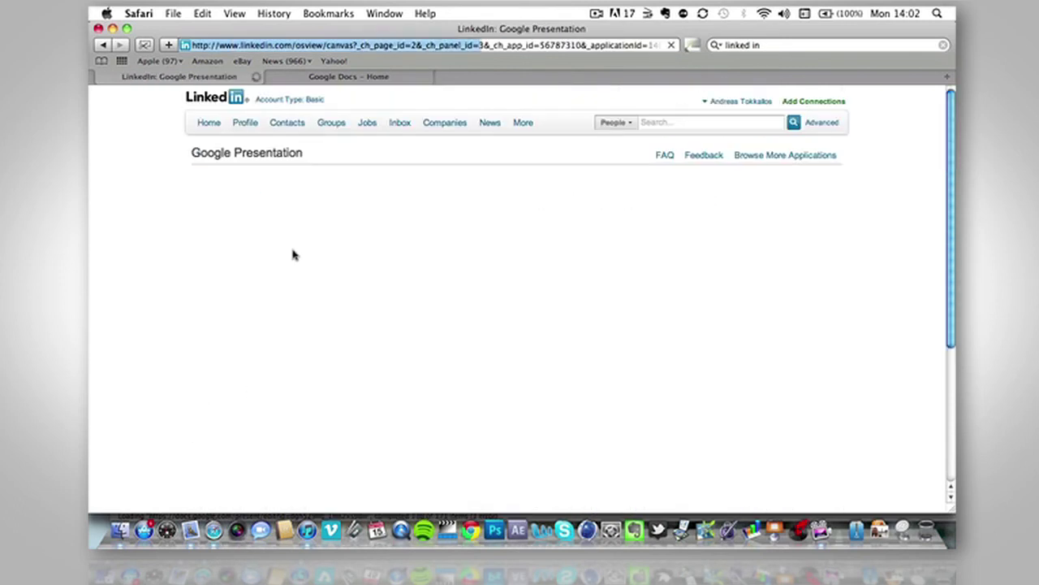
# Select the 'Linked in Profile Video' presentation and post it to the profile
pyautogui.scroll(-2, 294, 252)
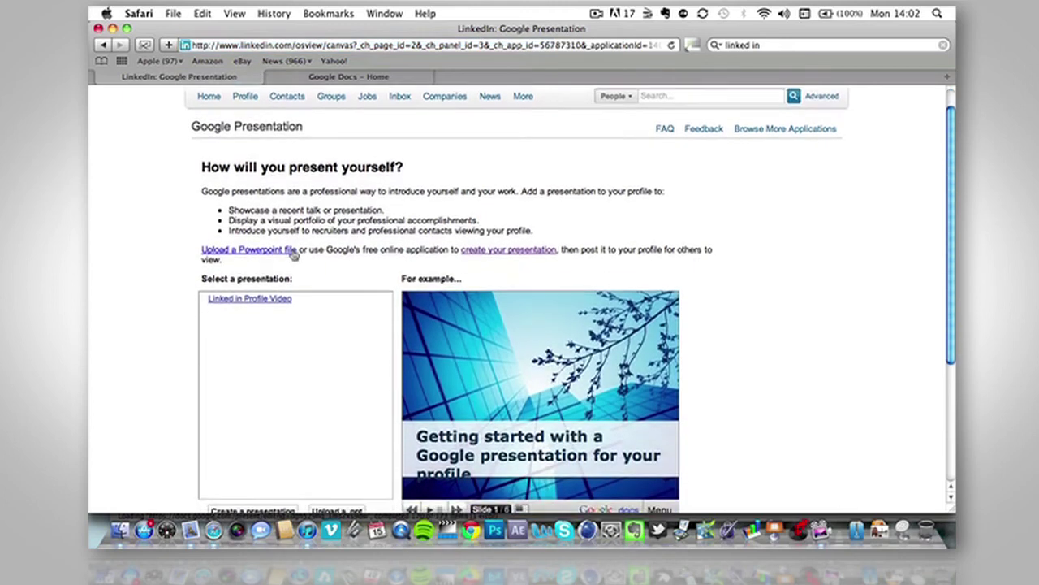
pyautogui.scroll(-1, 294, 252)
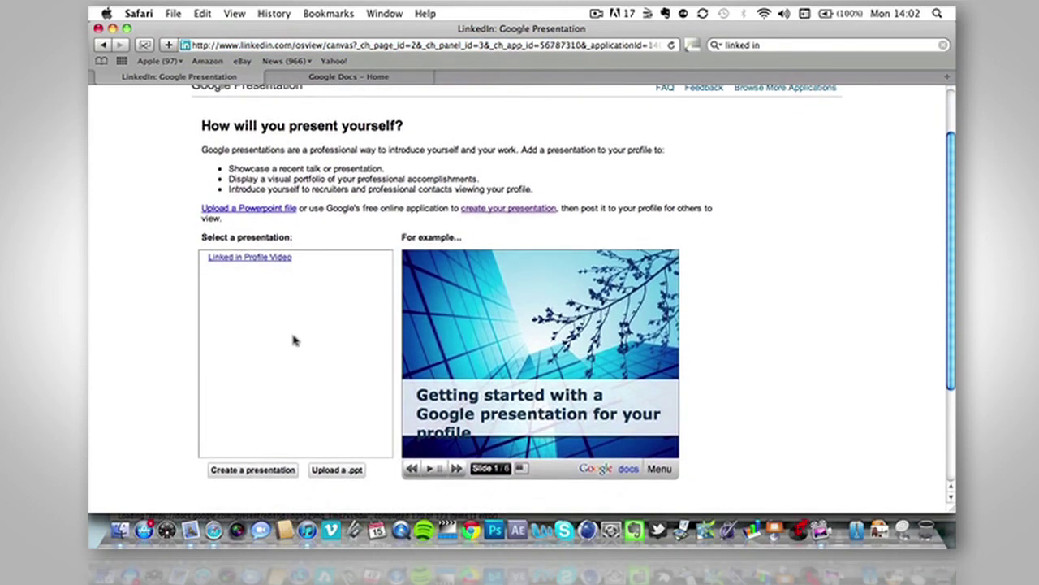
pyautogui.scroll(-1, 333, 311)
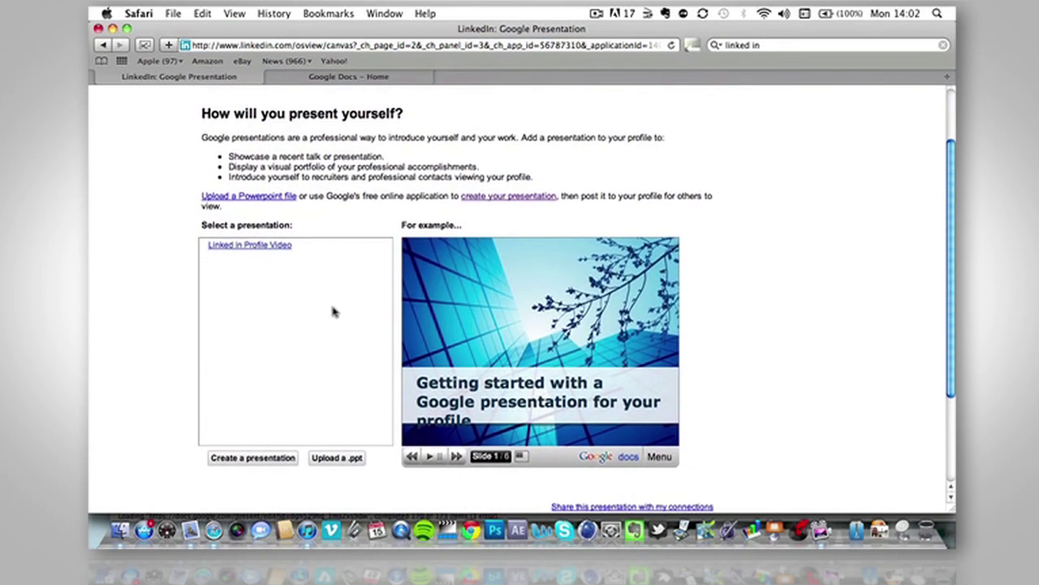
pyautogui.click(232, 247)
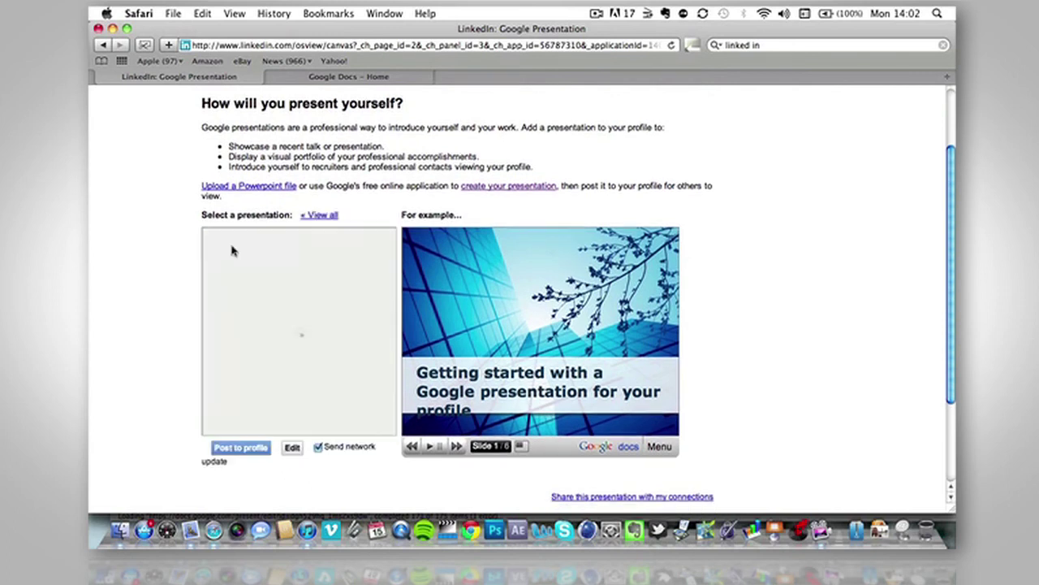
pyautogui.scroll(-1, 248, 317)
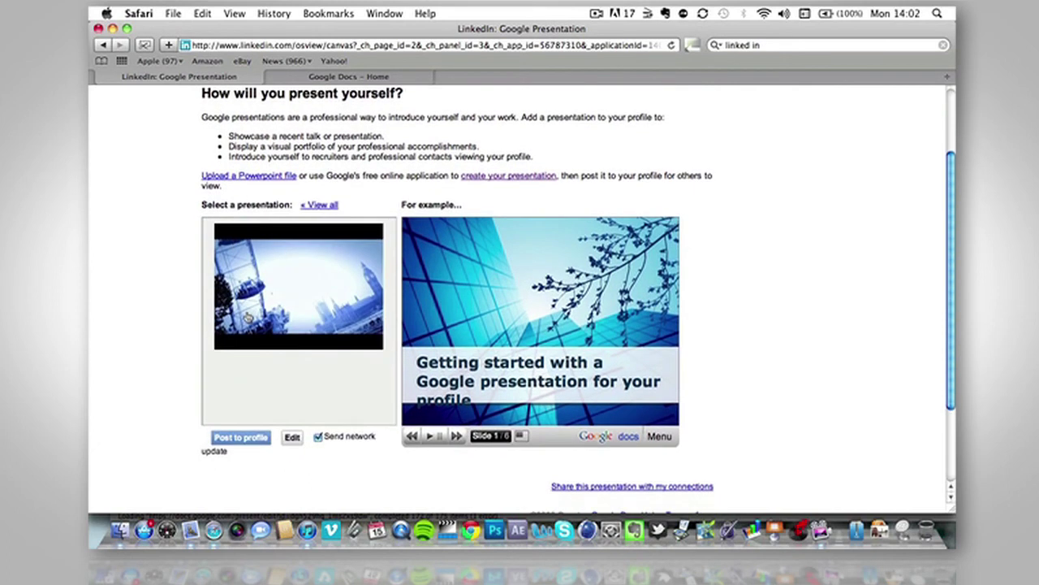
pyautogui.click(255, 438)
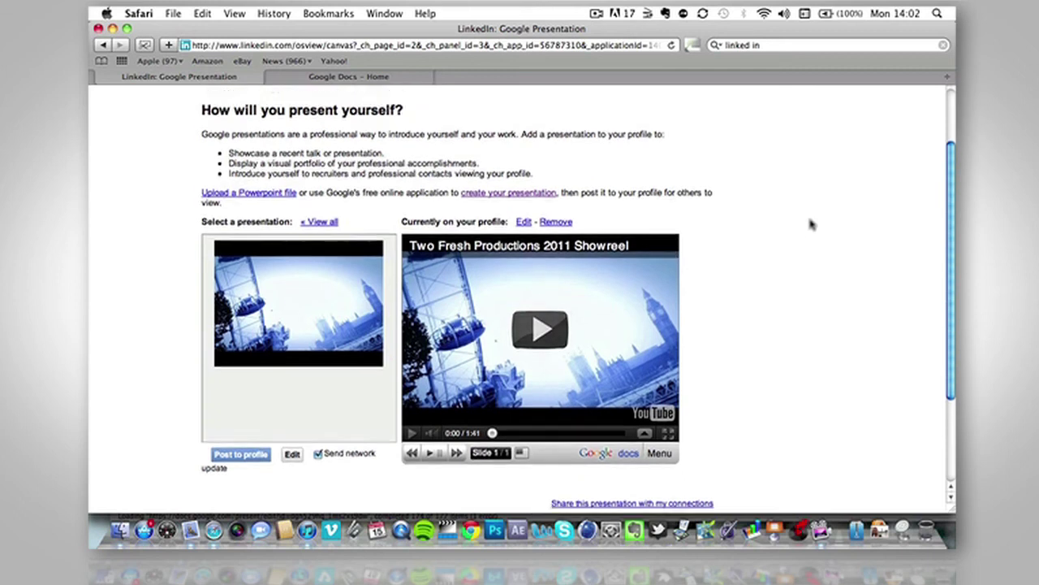
pyautogui.scroll(3, 811, 224)
# Return to Edit Profile and play the embedded Two Fresh Productions 2011 Showreel under Applications
pyautogui.click(237, 124)
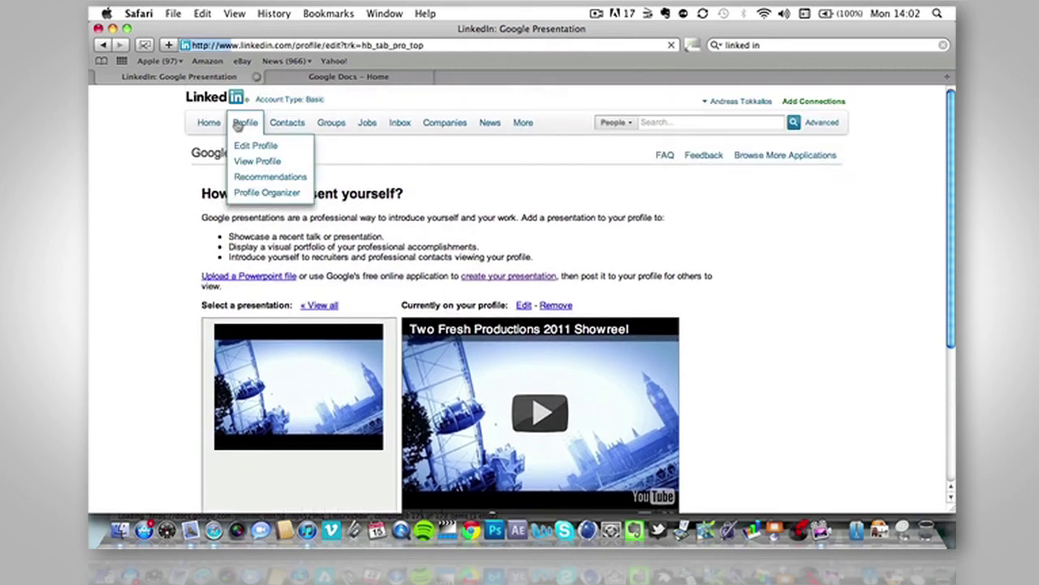
pyautogui.scroll(-3, 516, 309)
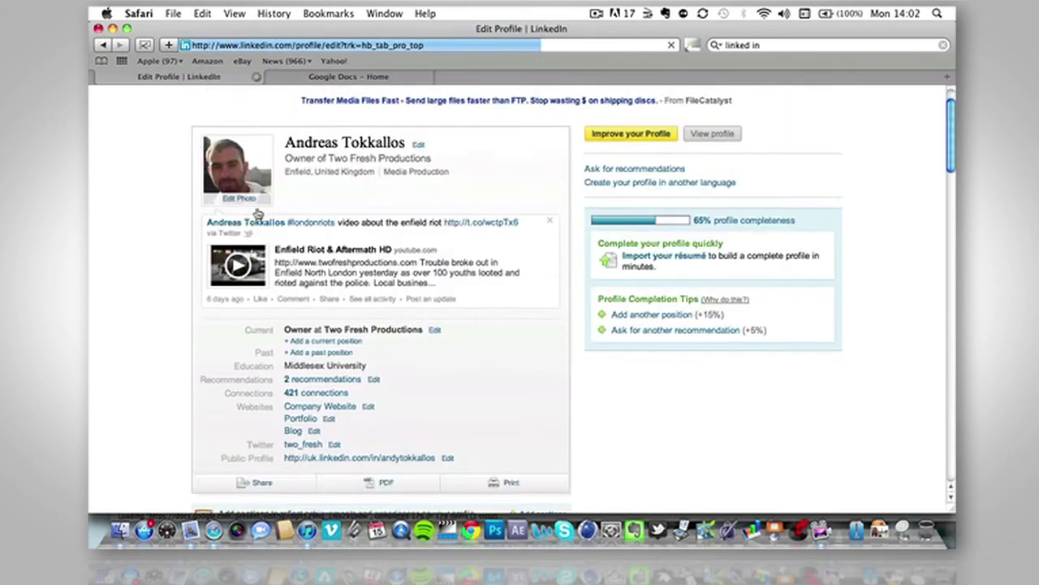
pyautogui.scroll(-8, 258, 212)
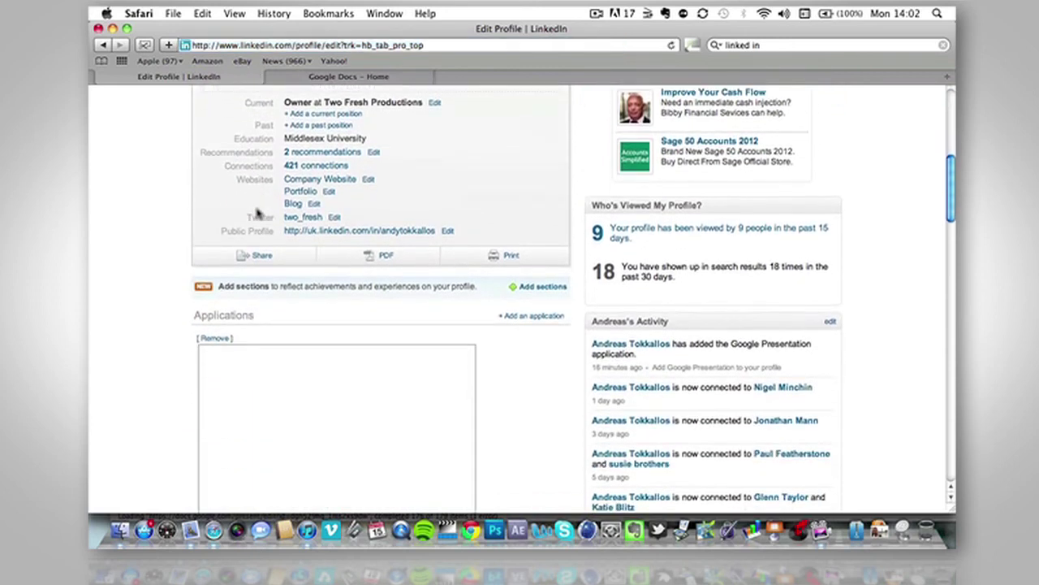
pyautogui.scroll(-2, 258, 212)
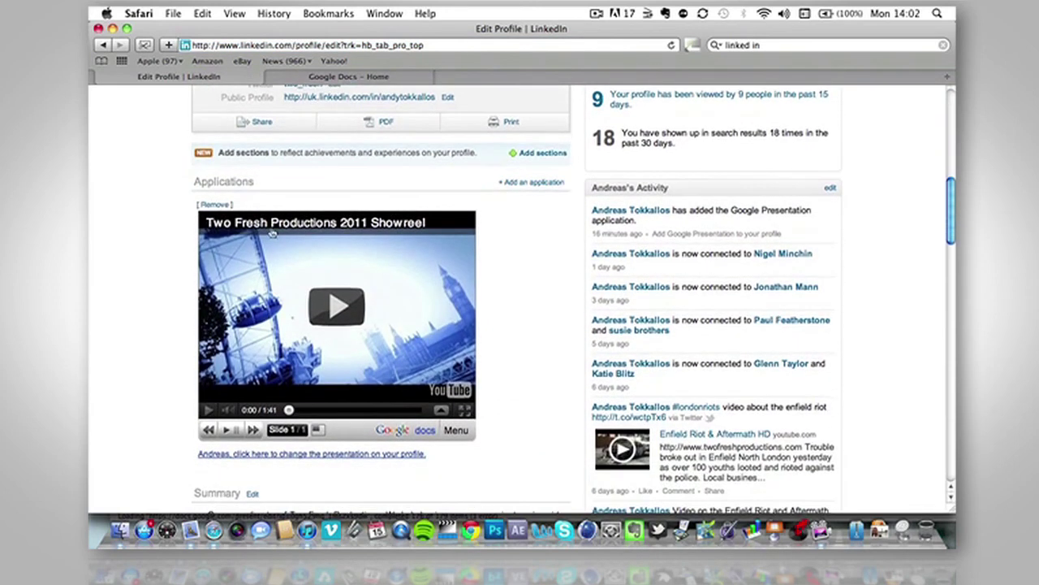
pyautogui.click(325, 301)
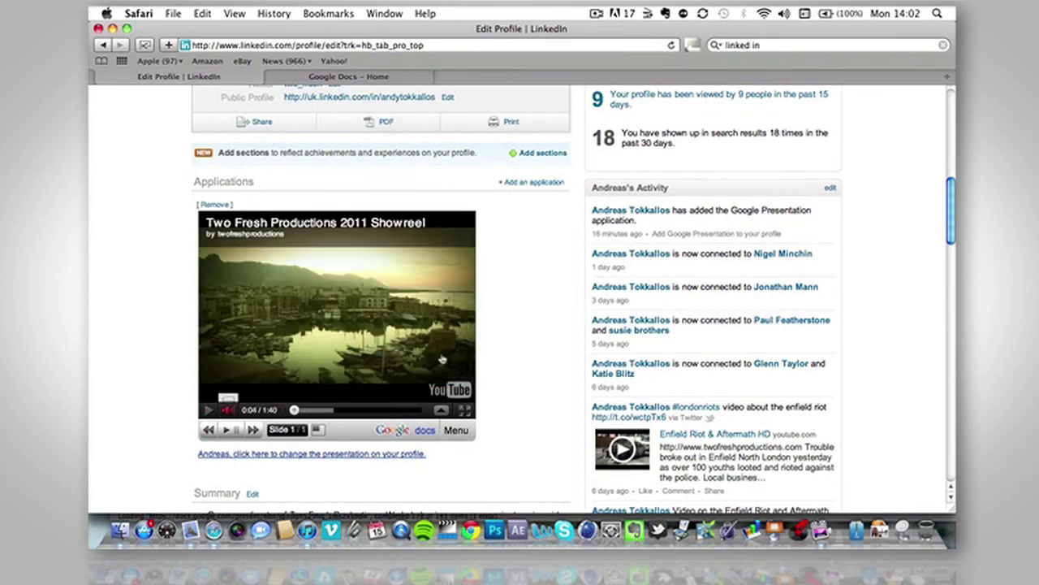
pyautogui.scroll(-1, 521, 354)
pyautogui.scroll(-2, 522, 353)
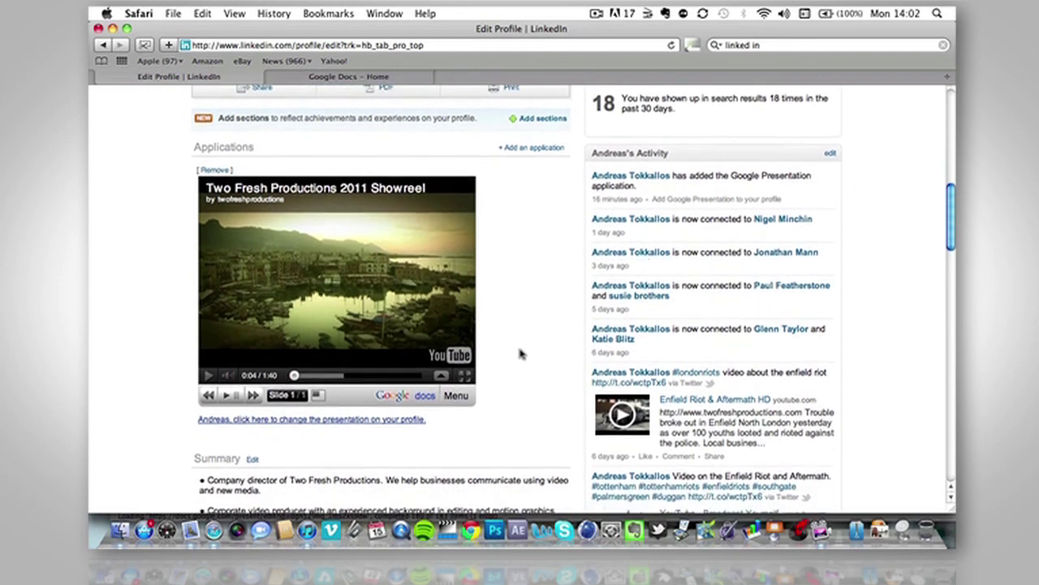
pyautogui.scroll(1, 521, 353)
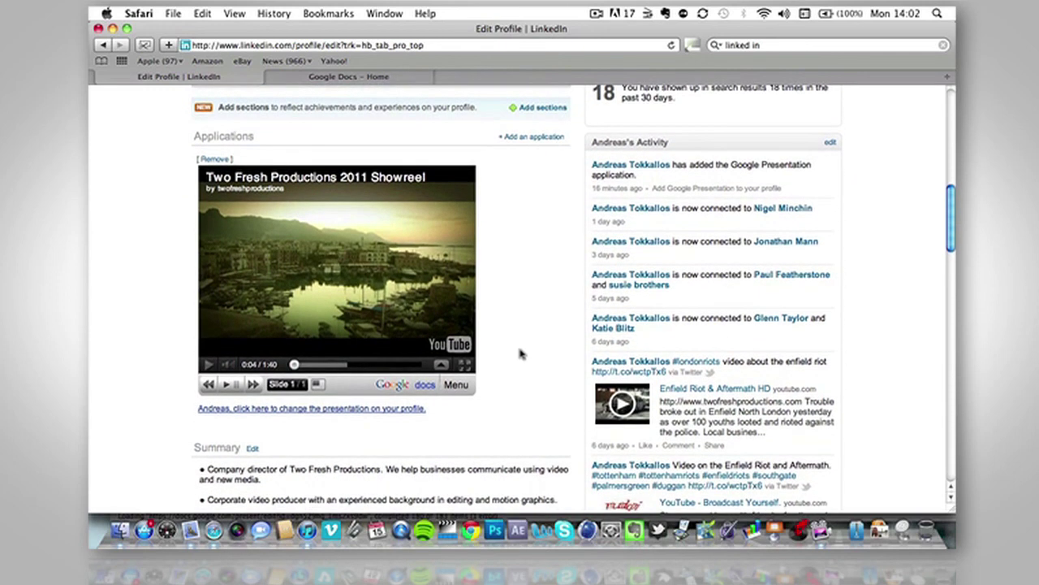
pyautogui.scroll(-2, 522, 353)
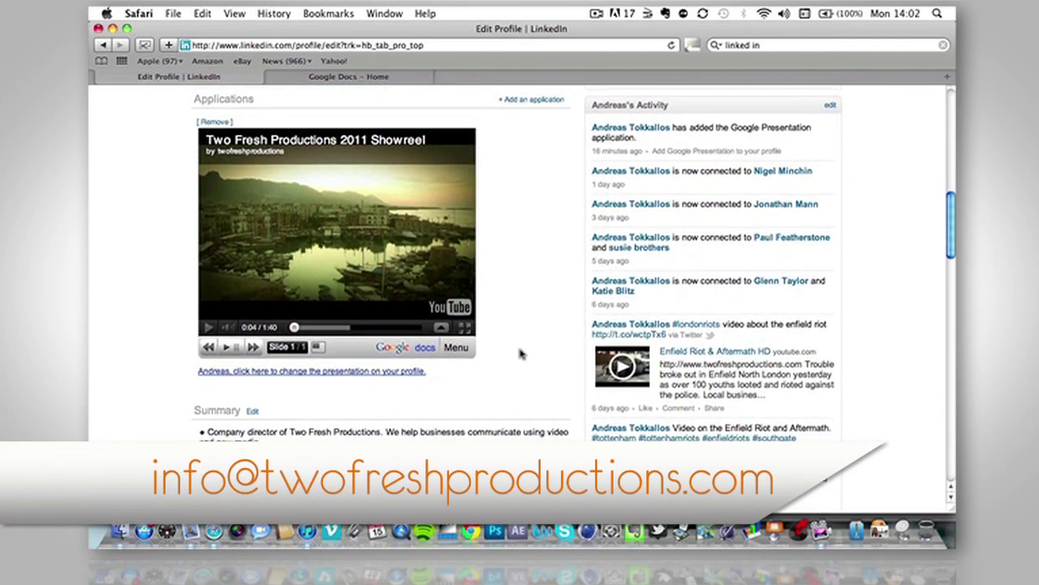